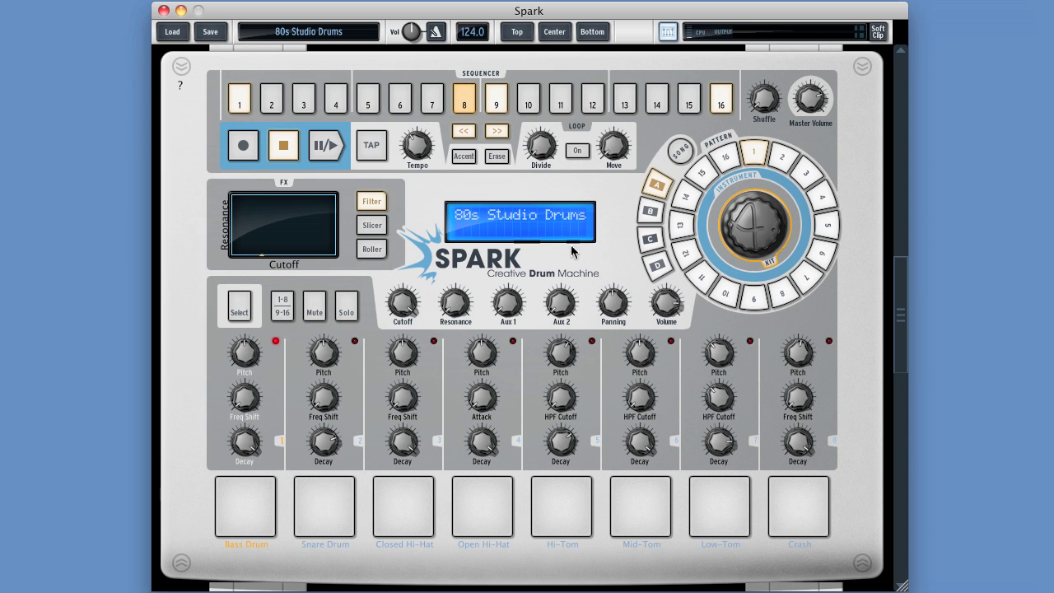
Show the top, center and bottom sections of the drum machine interface in turn.
left_click_drag(899, 325, 917, 141)
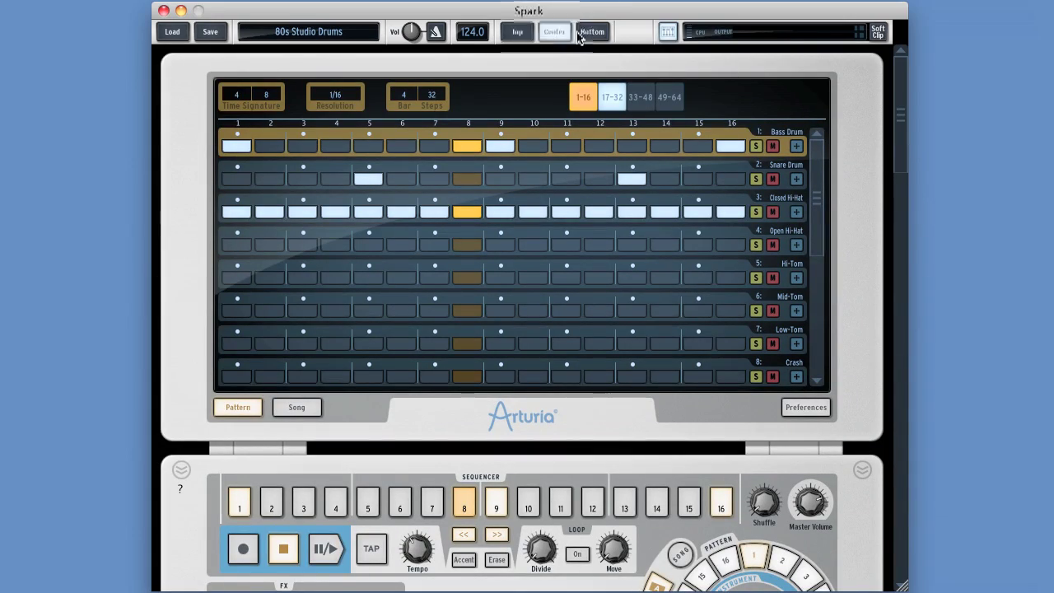
left_click(521, 36)
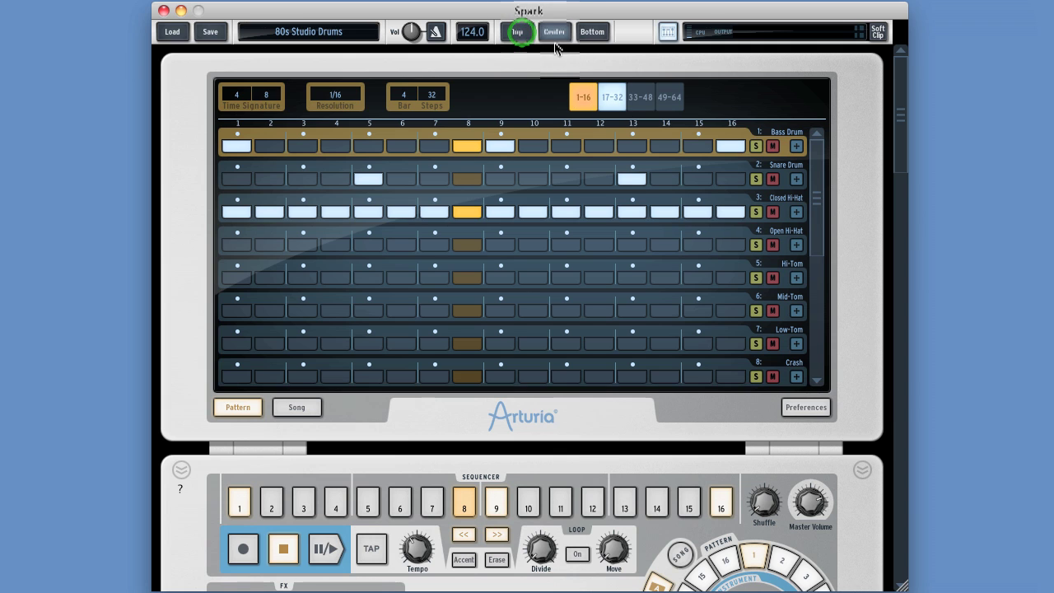
left_click(554, 33)
left_click(592, 33)
left_click(517, 33)
left_click(592, 33)
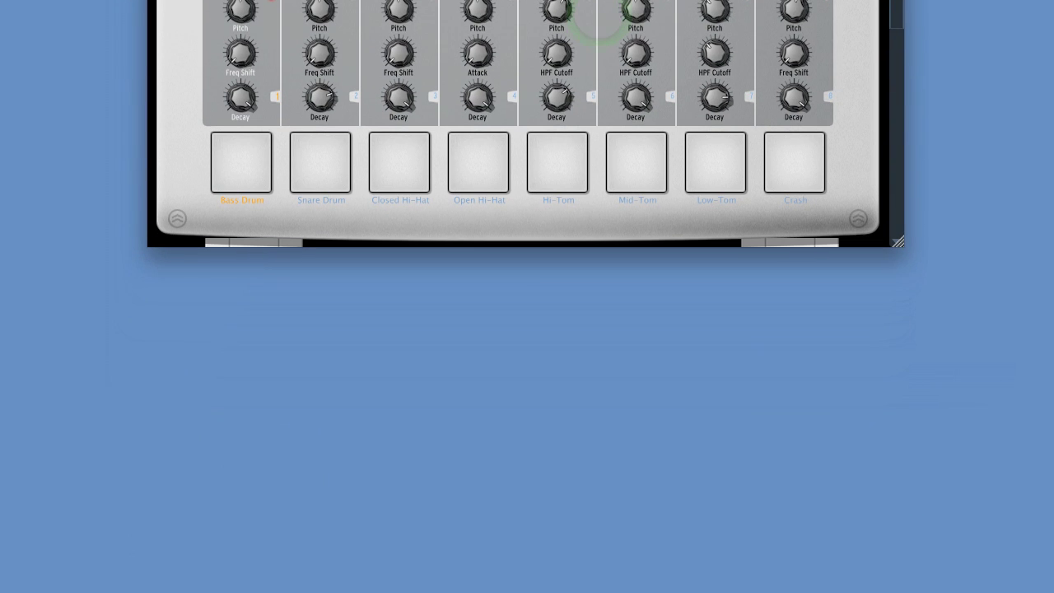
Extend the window downward to show the pads together with the instrument studio, and restore its compact size and position.
left_click_drag(895, 239, 916, 592)
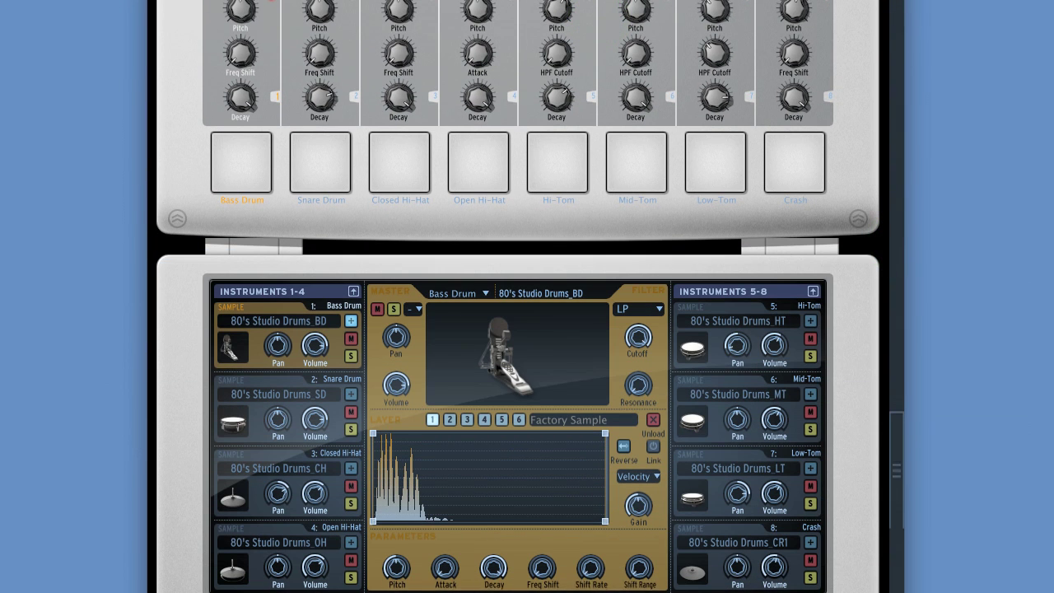
left_click_drag(915, 592, 912, 244)
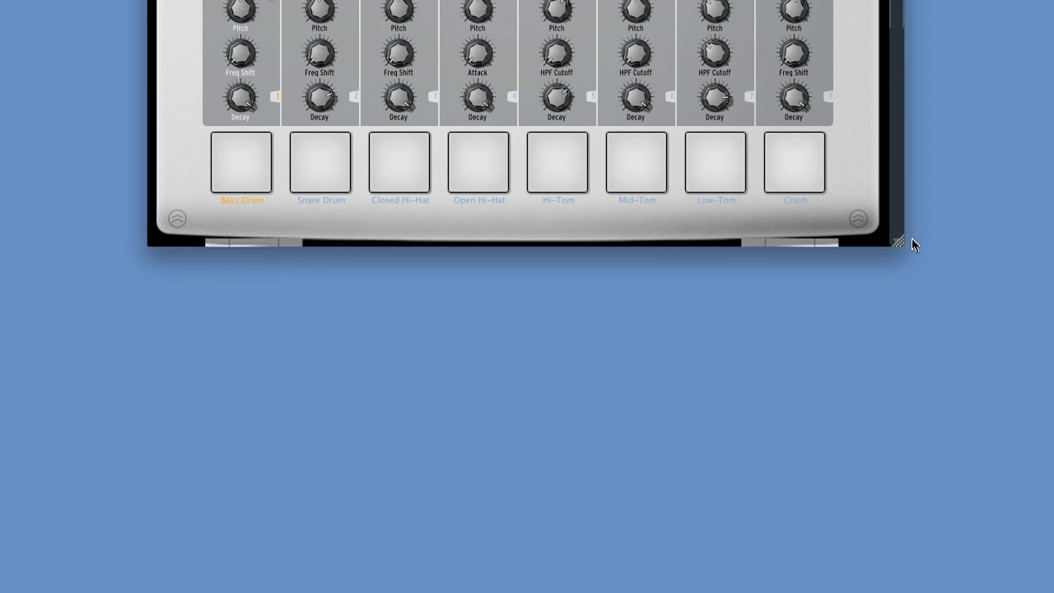
left_click_drag(643, 0, 646, 18)
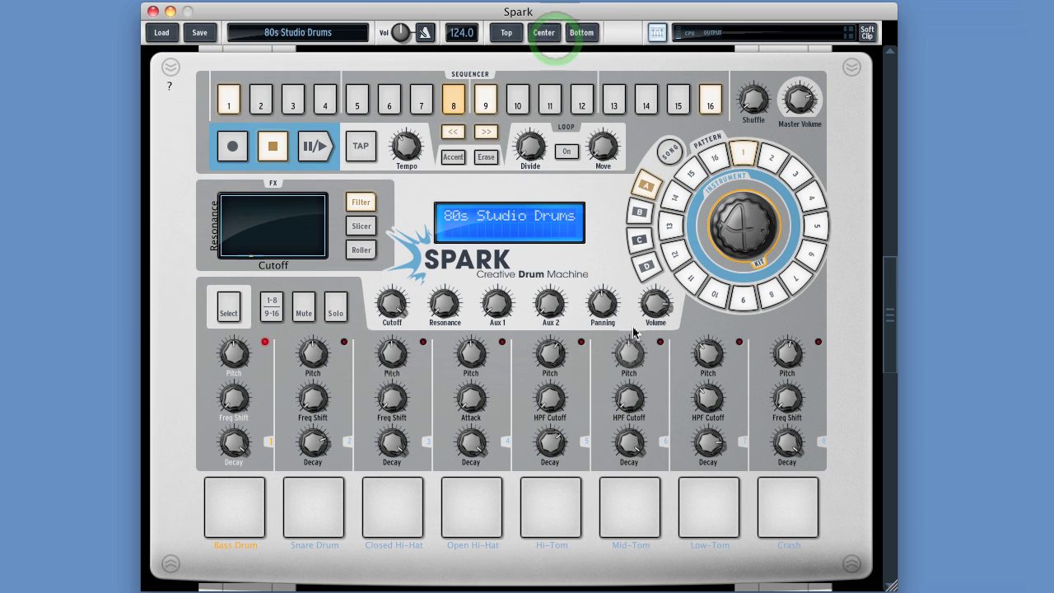
Look through the top section's Song and Preferences pages and return to the Pattern page.
left_click(506, 35)
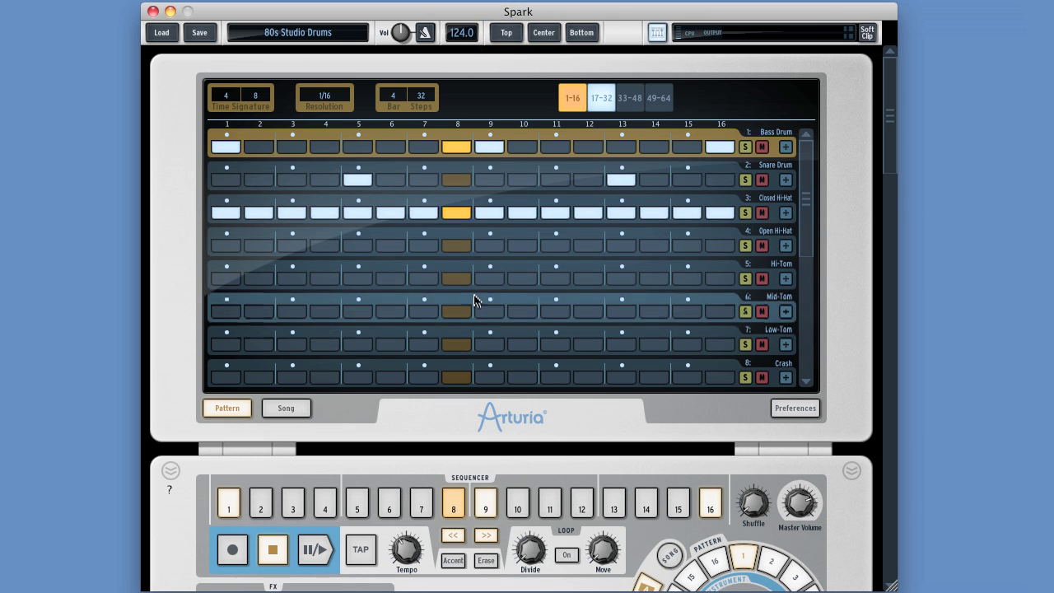
left_click(291, 409)
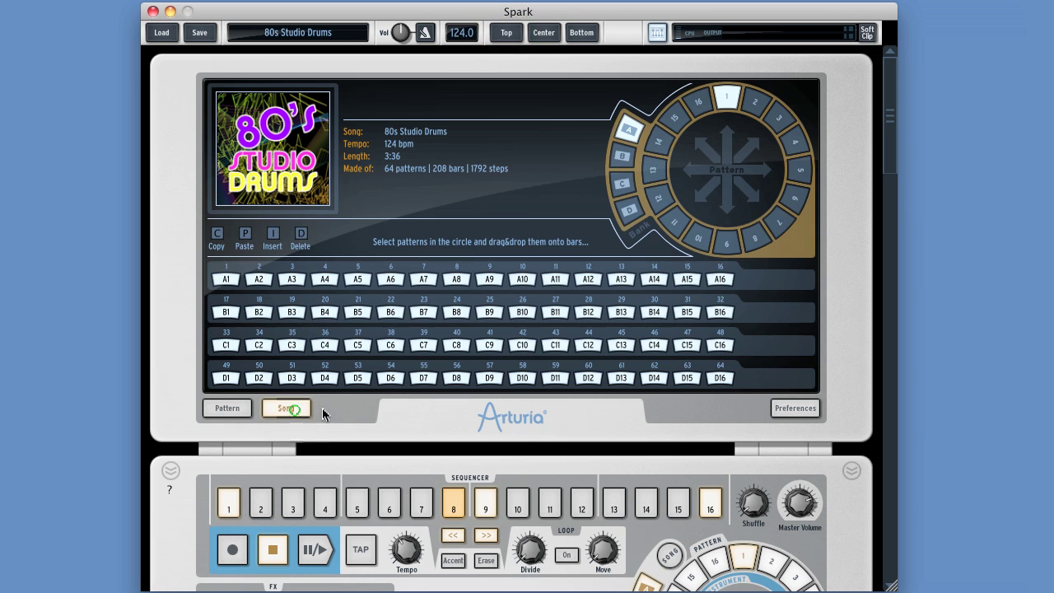
left_click(793, 412)
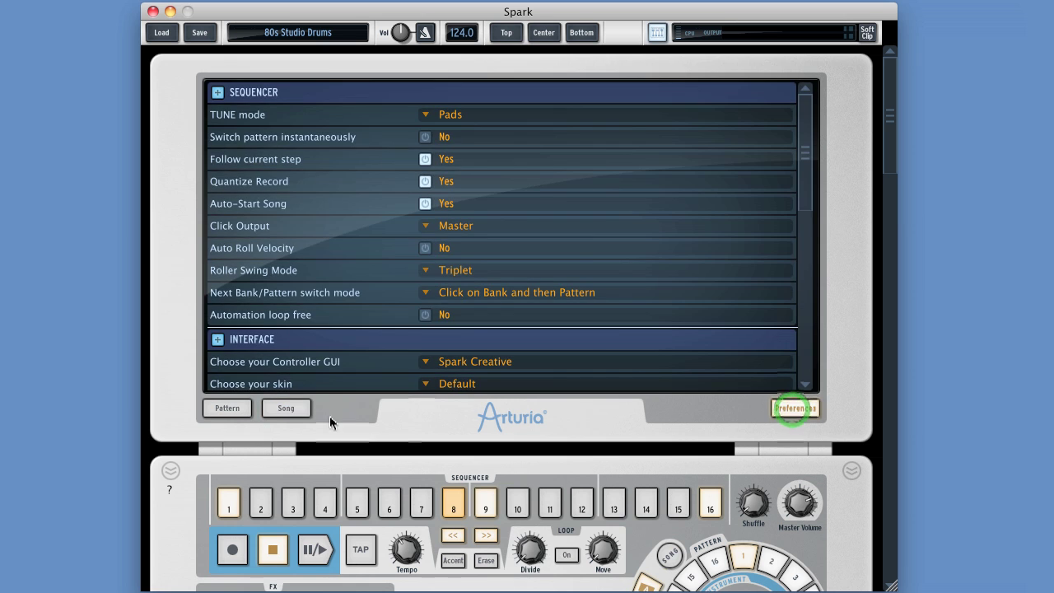
left_click(223, 409)
Look through the bottom section's Mixer and Library pages and return to the Studio page.
left_click(582, 32)
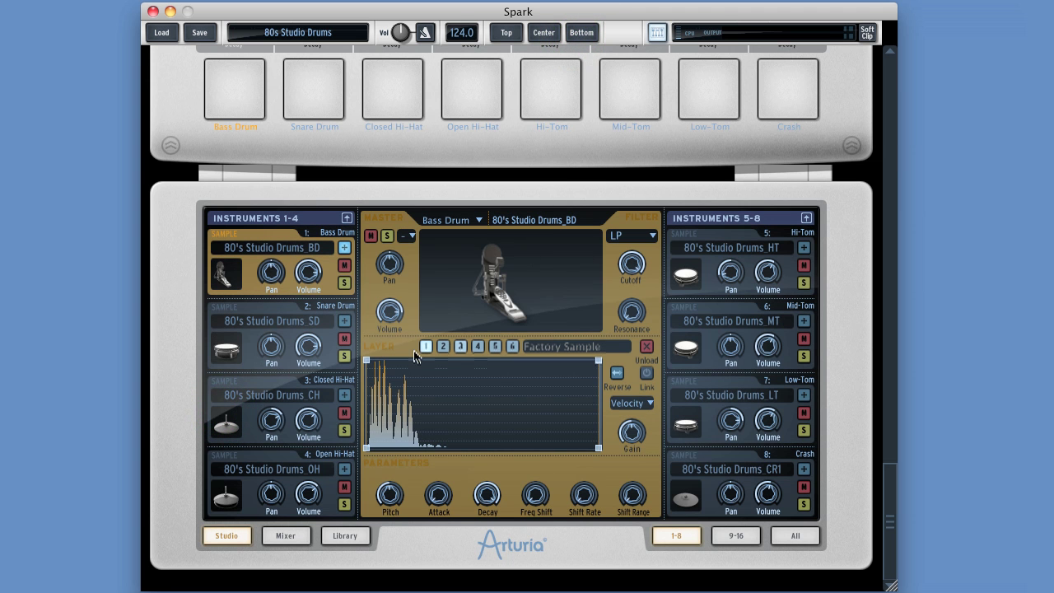
left_click(291, 536)
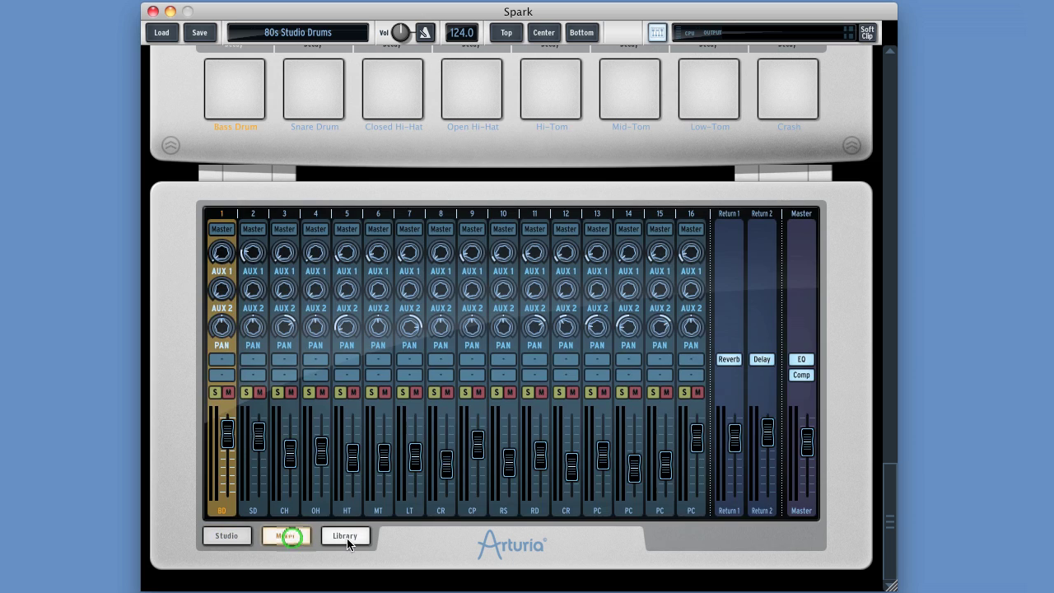
left_click(345, 536)
left_click(226, 539)
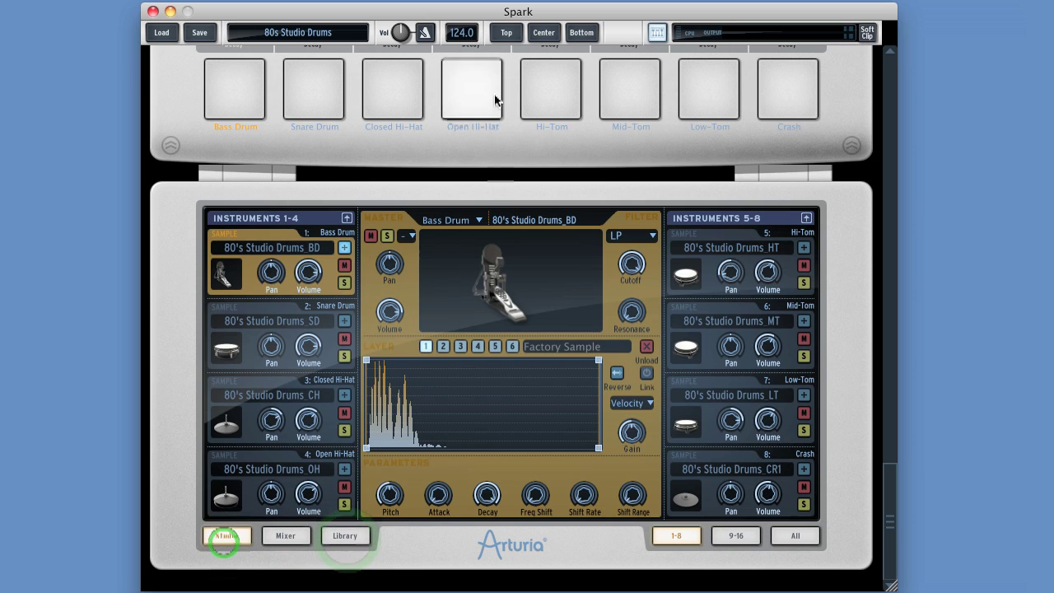
Switch between the three interface sections once more, ending on the center section with the main controls.
left_click(506, 33)
left_click(543, 33)
left_click(581, 33)
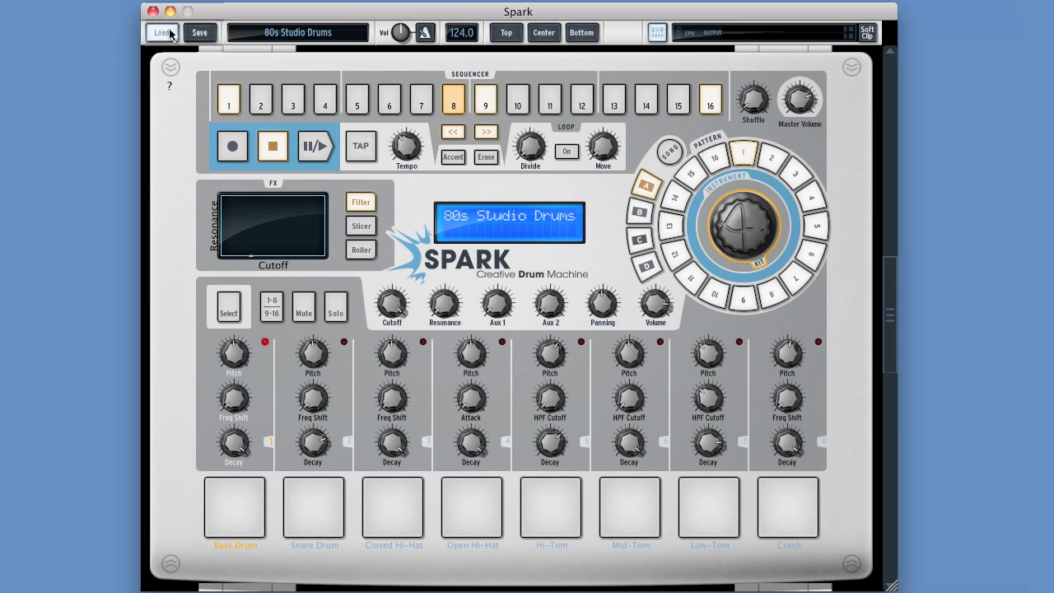
Show the Save and Save as options for the current project without saving anything.
left_click(210, 34)
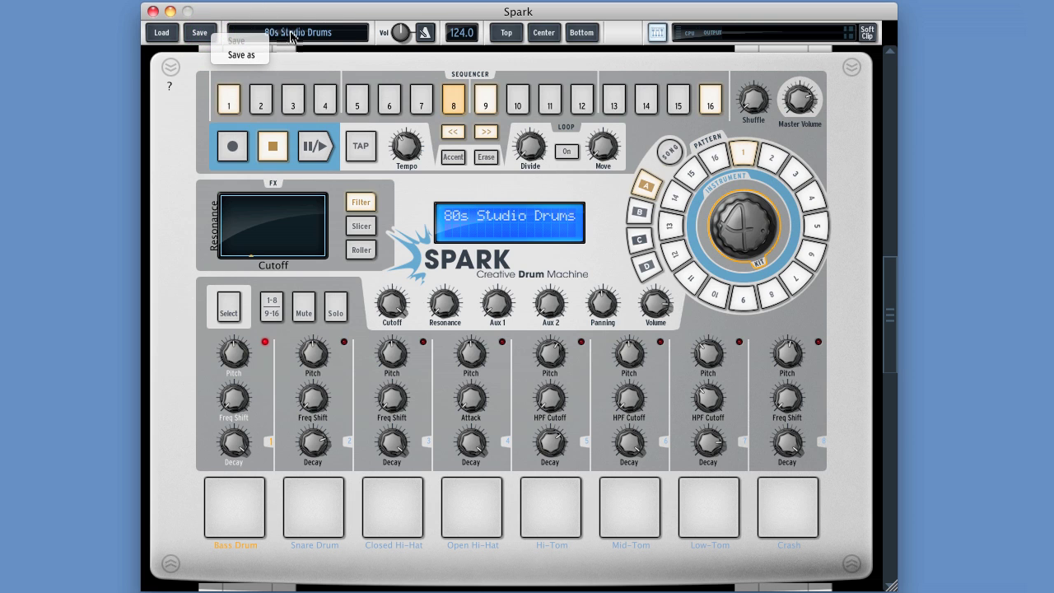
left_click(310, 12)
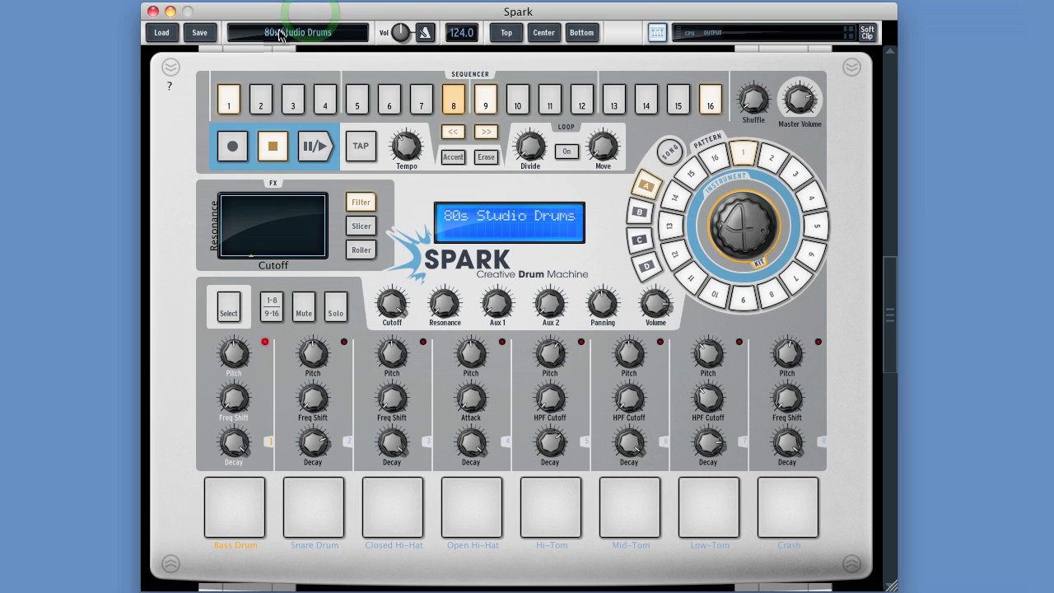
left_click(203, 35)
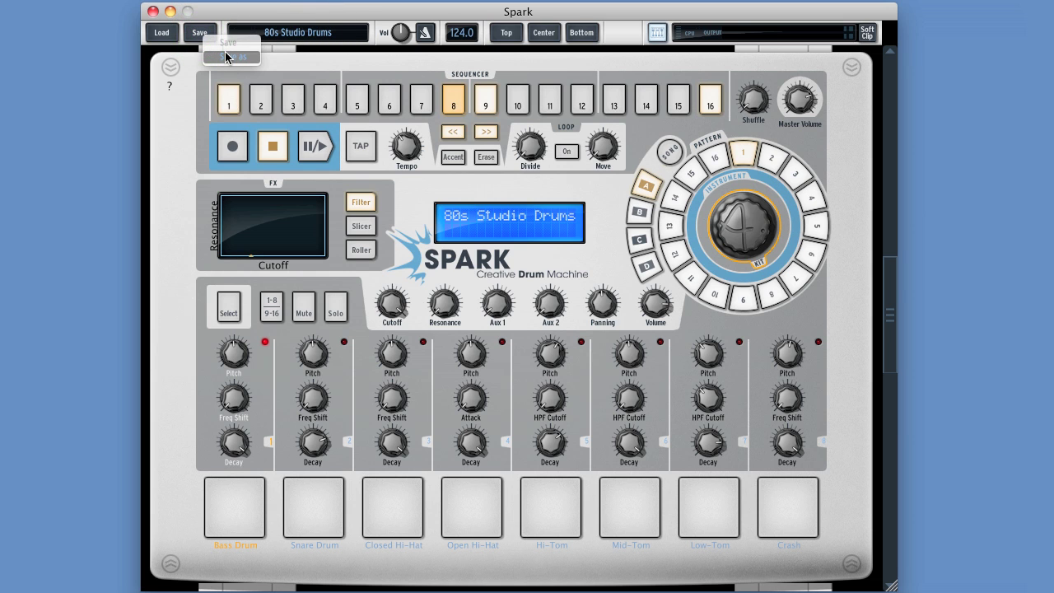
left_click(257, 14)
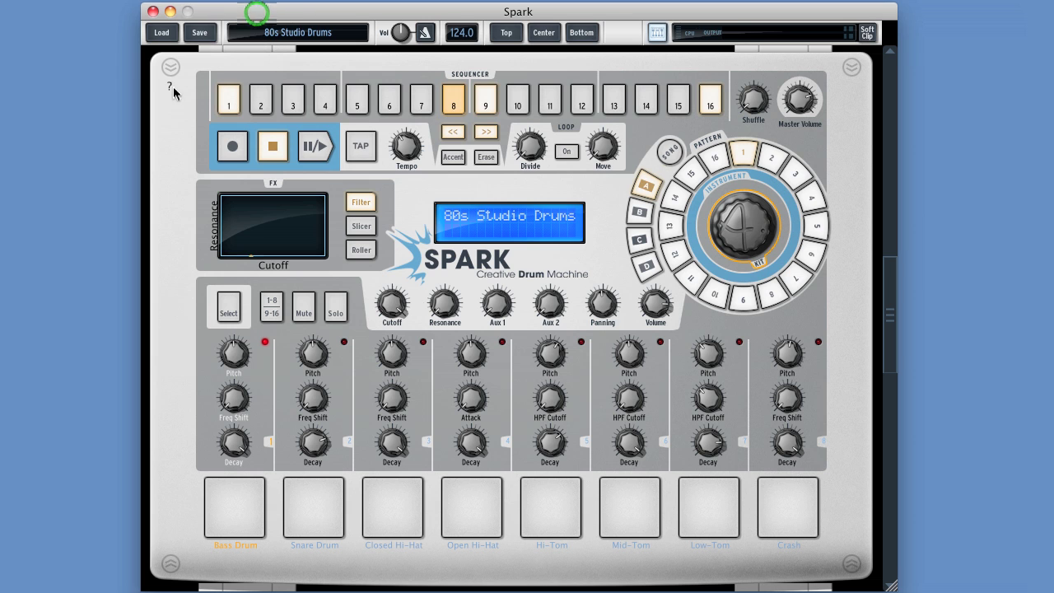
Review the Factory, User and Empty Project loading options, including Factory Kit and Empty Kit, and the full project list.
left_click(161, 34)
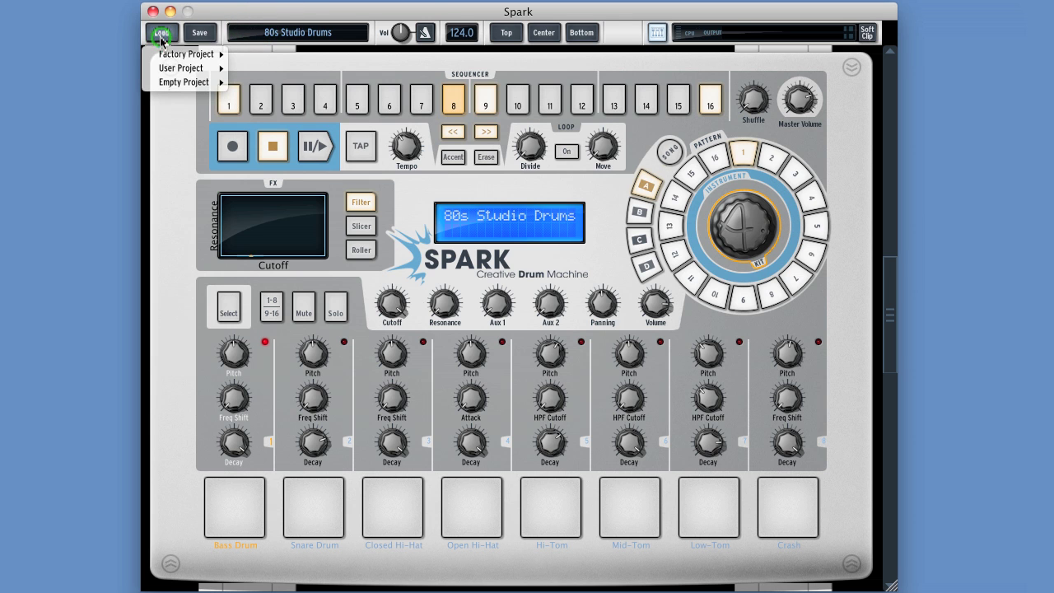
mouse_move(167, 55)
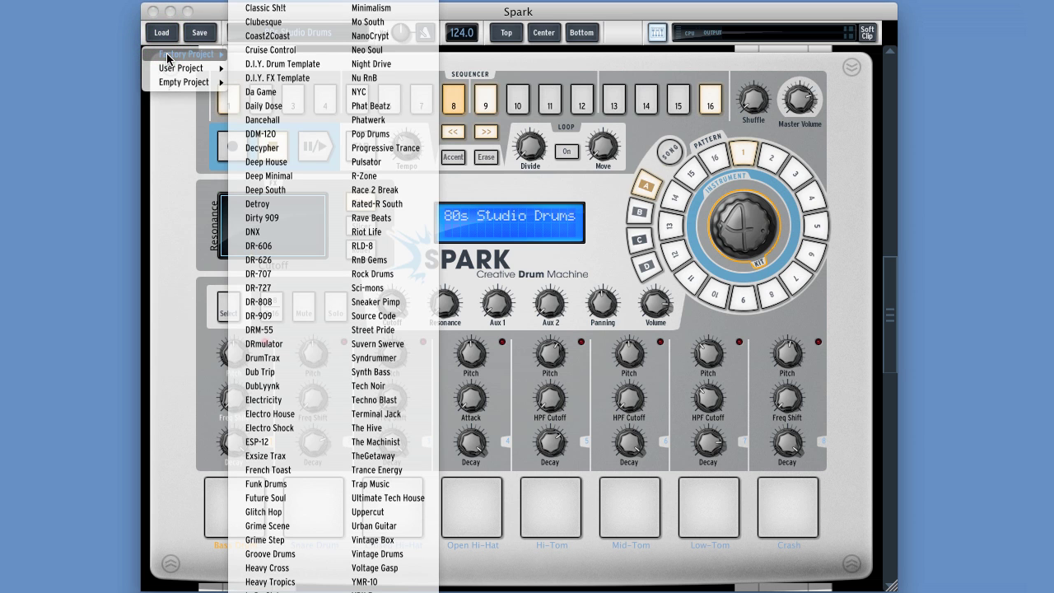
mouse_move(203, 73)
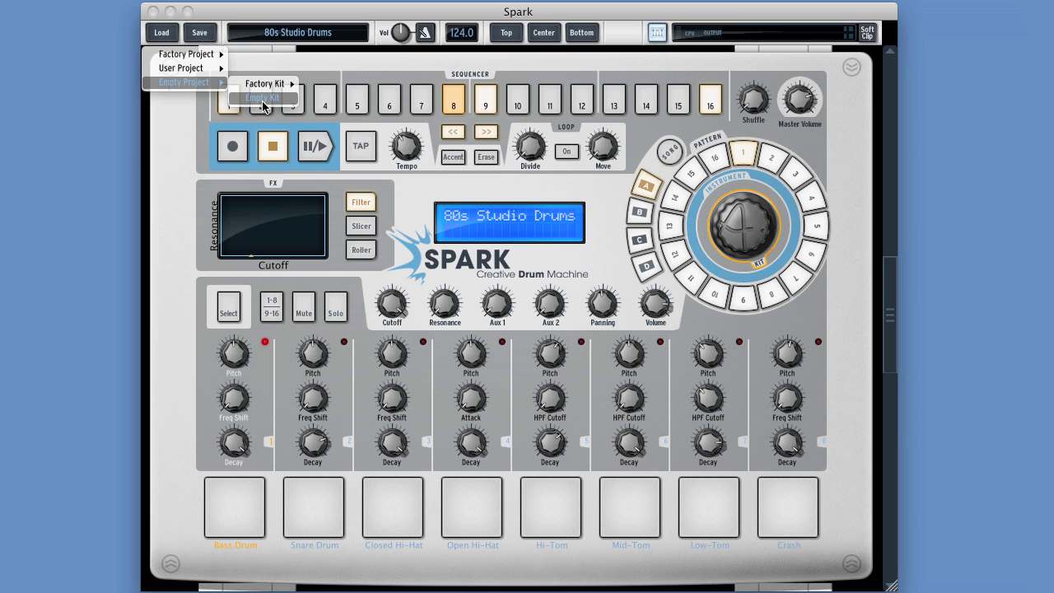
mouse_move(272, 89)
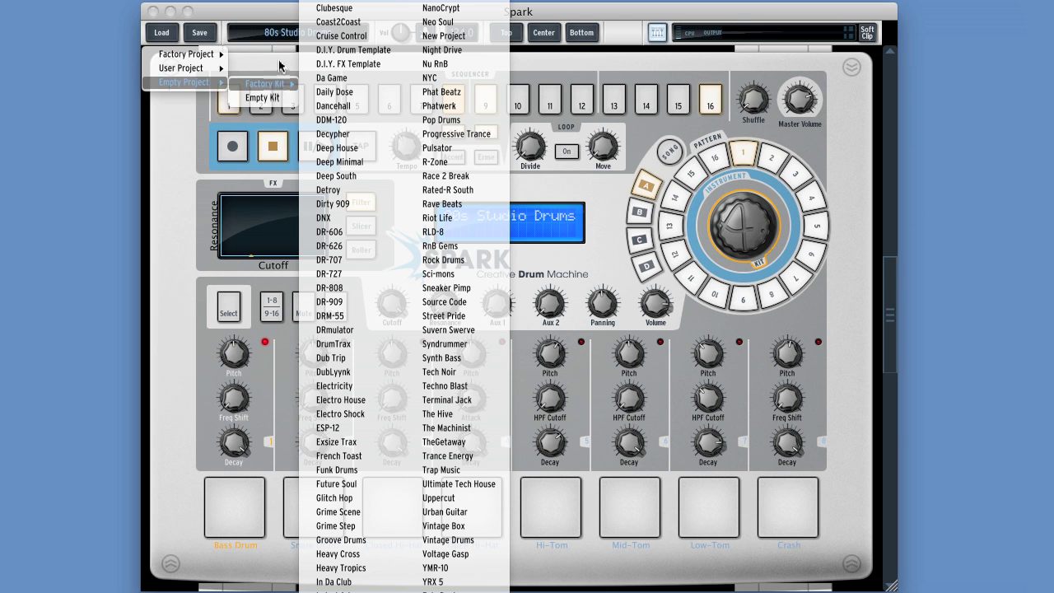
left_click(253, 15)
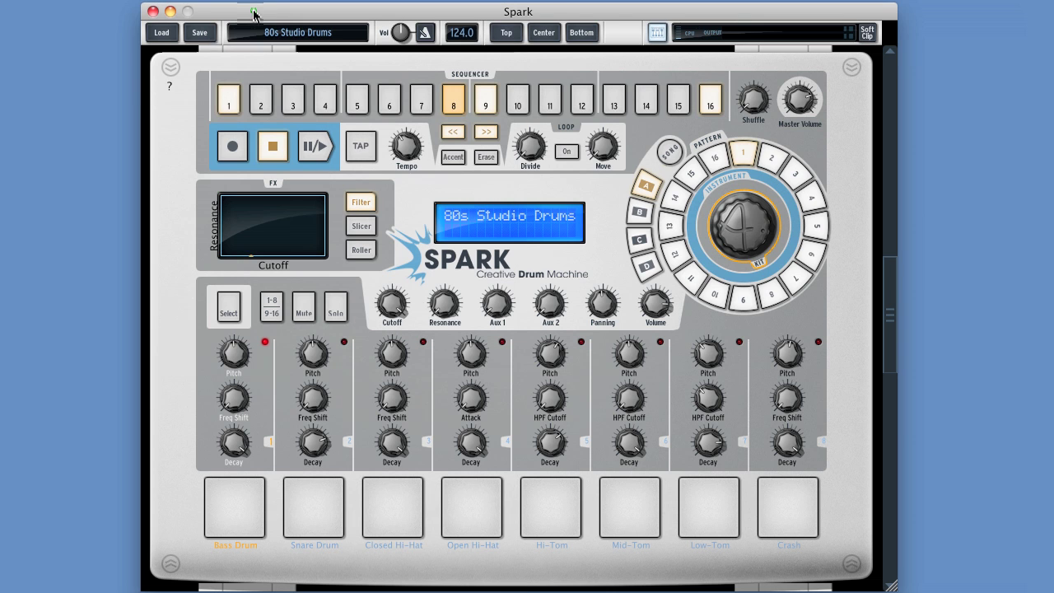
left_click(332, 37)
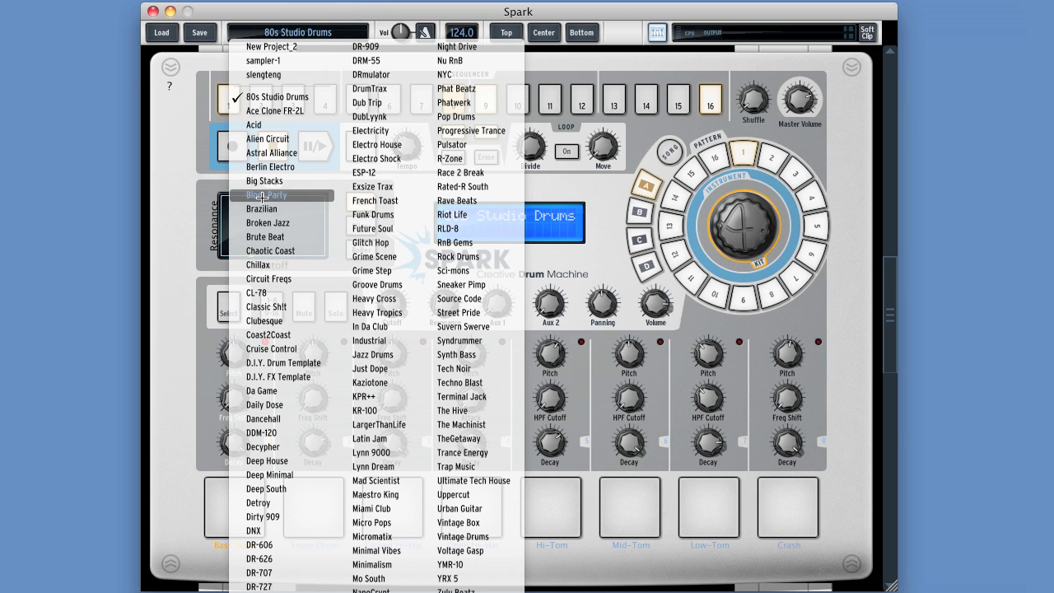
left_click(300, 18)
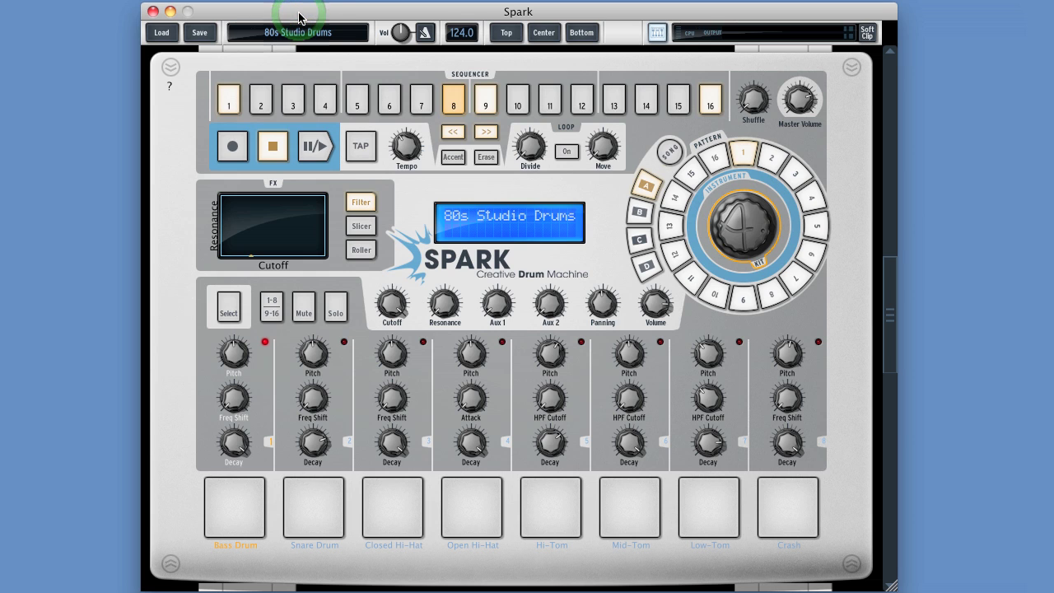
Turn the metronome on and off again.
left_click(425, 34)
left_click(426, 35)
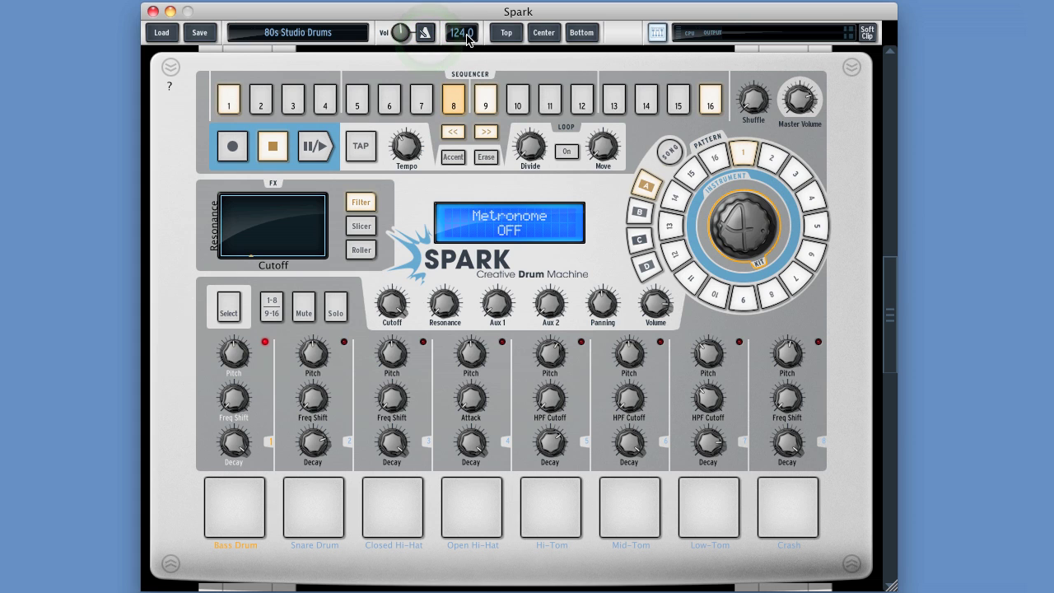
Try a tempo of 135.6 bpm and set the tempo back to 124 bpm.
left_click_drag(406, 147, 408, 142)
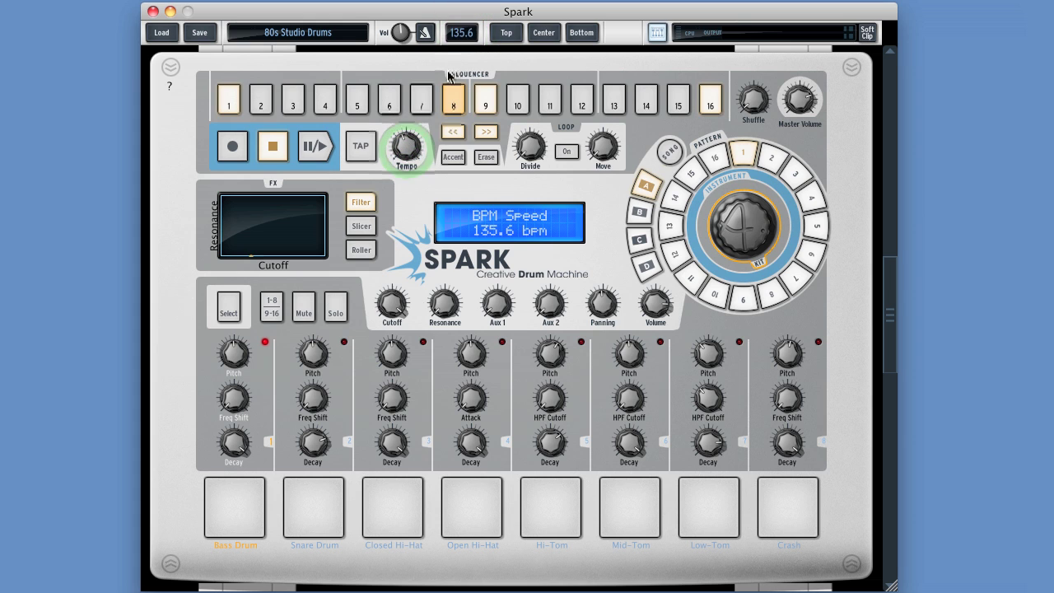
left_click(459, 32)
type("124")
key("Return")
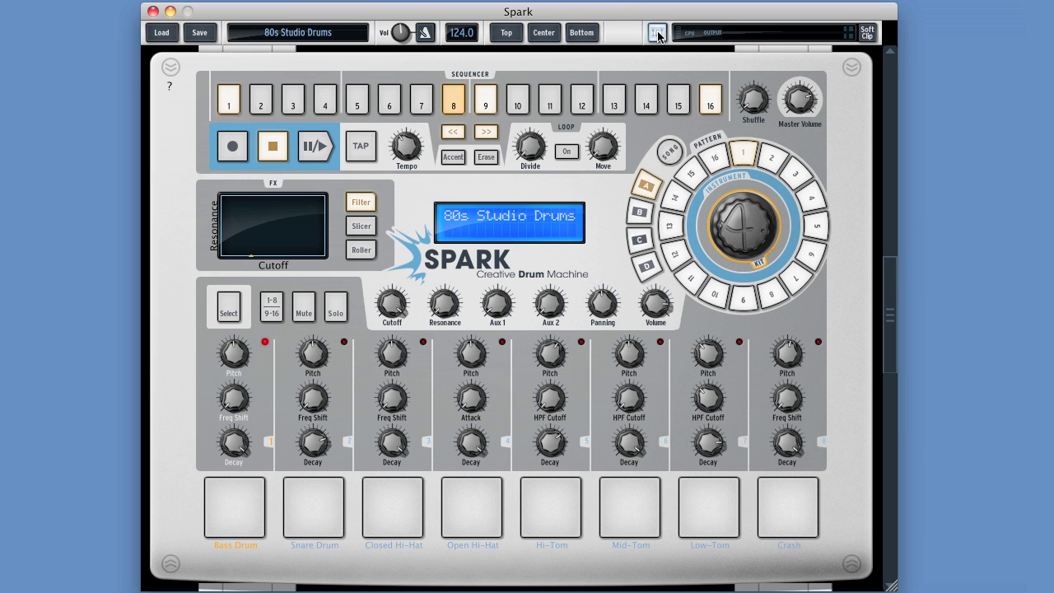
Disconnect the Spark hardware controller and reconnect it.
left_click(657, 33)
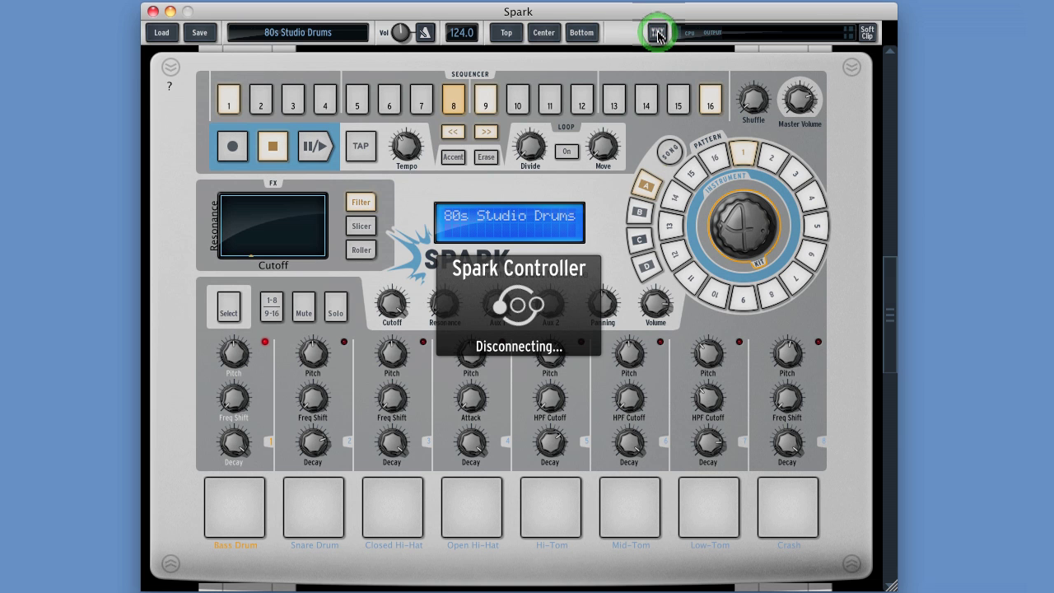
left_click(658, 33)
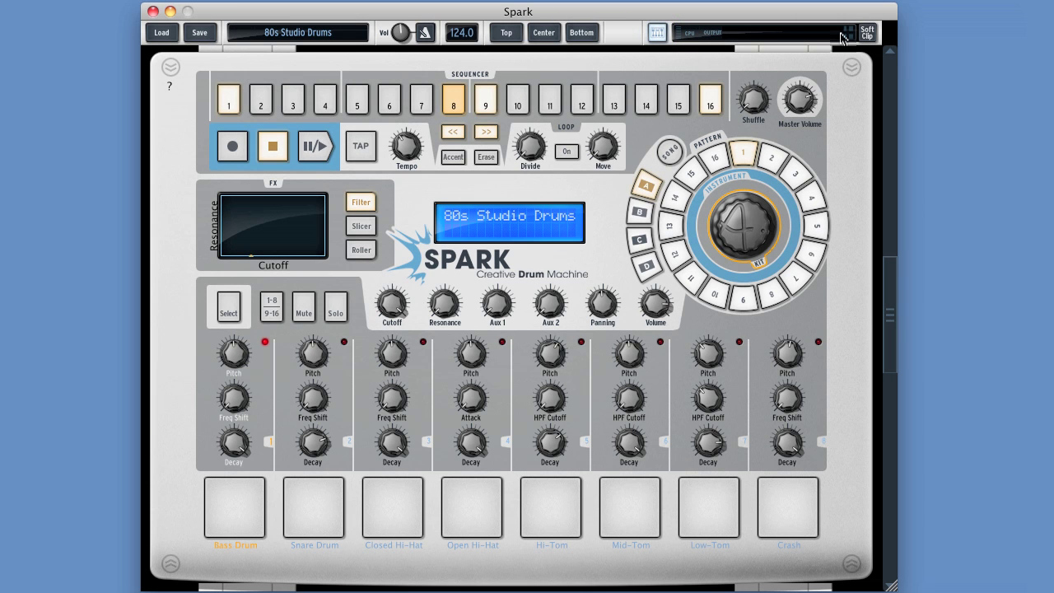
Play the current pattern briefly to watch the output meter, and stop playback to check the CPU meter.
left_click(318, 148)
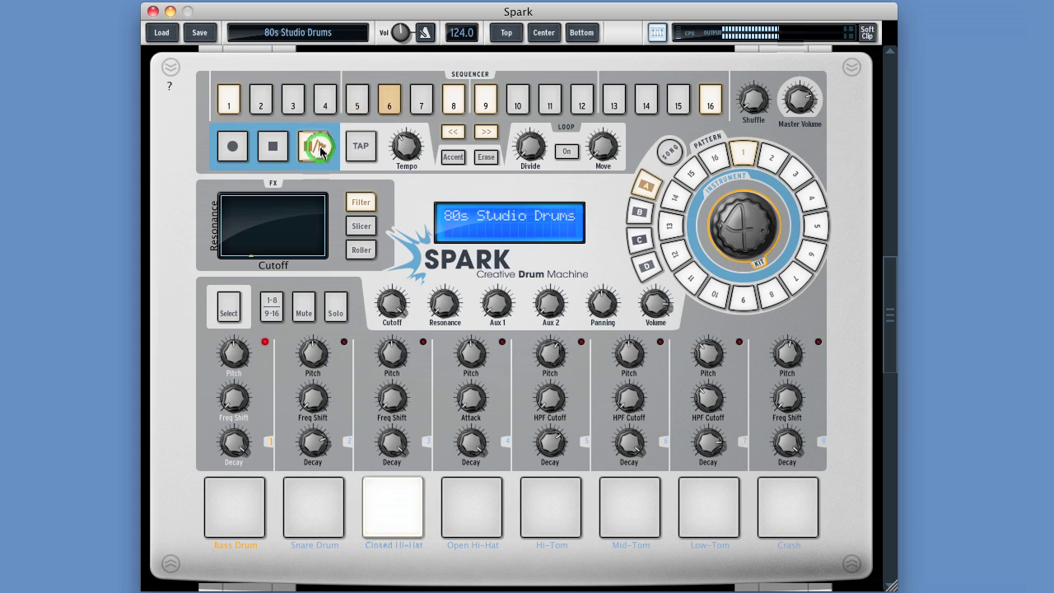
left_click(273, 145)
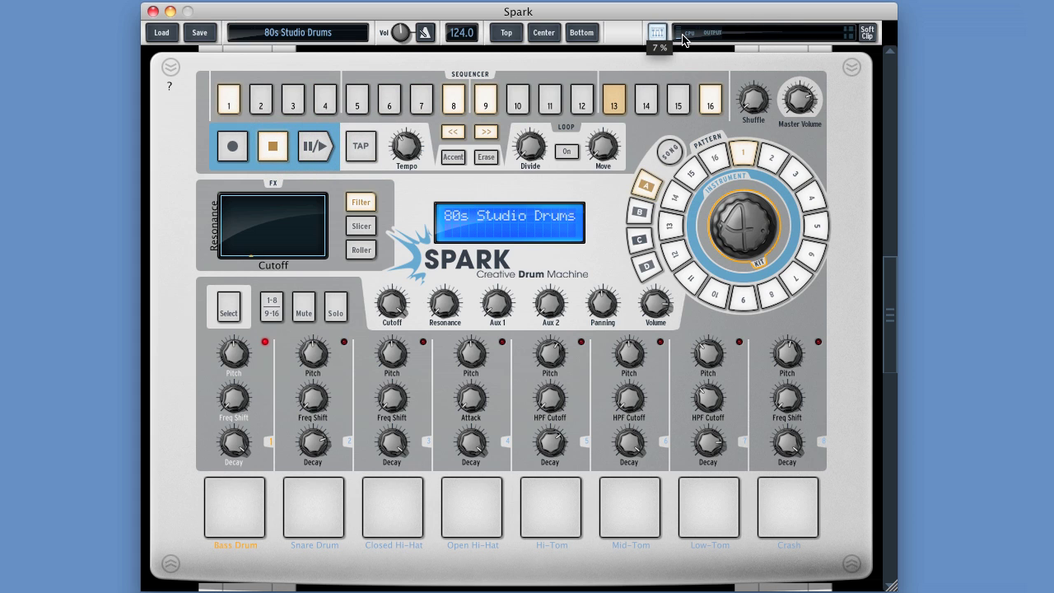
Toggle the master output's Soft Clip on and off, leaving it off.
left_click(866, 33)
left_click(867, 33)
left_click(868, 33)
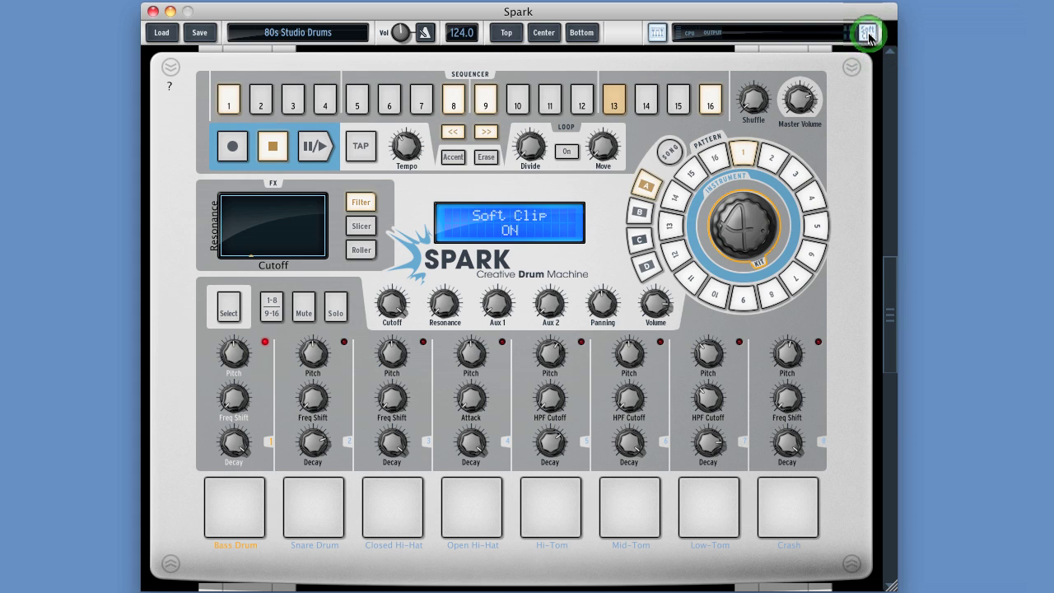
left_click(868, 33)
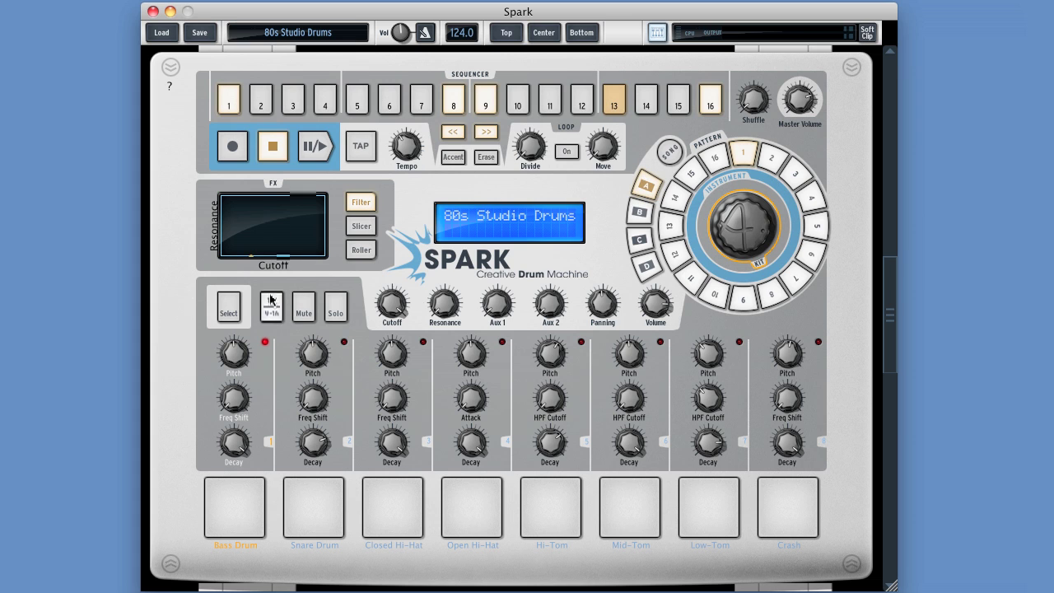
Select pattern bank A and switch the jog dial to Instrument mode.
left_click(644, 189)
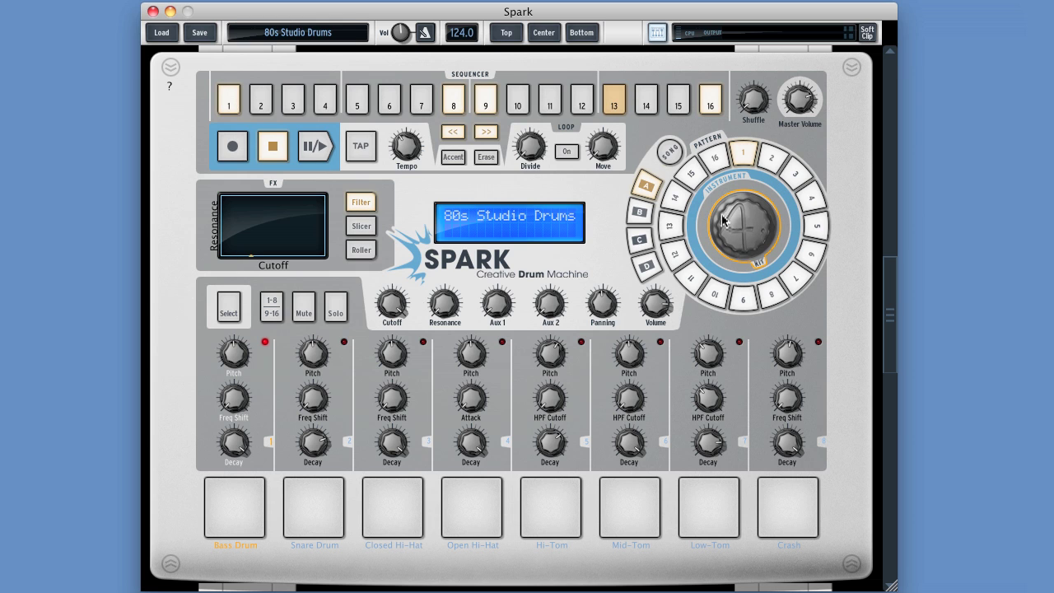
left_click(726, 178)
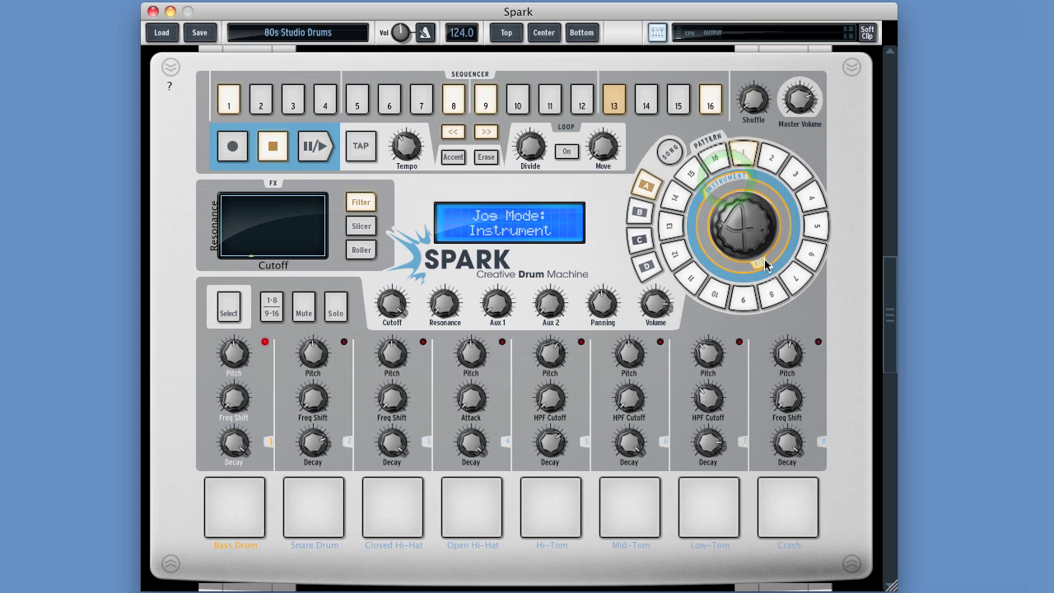
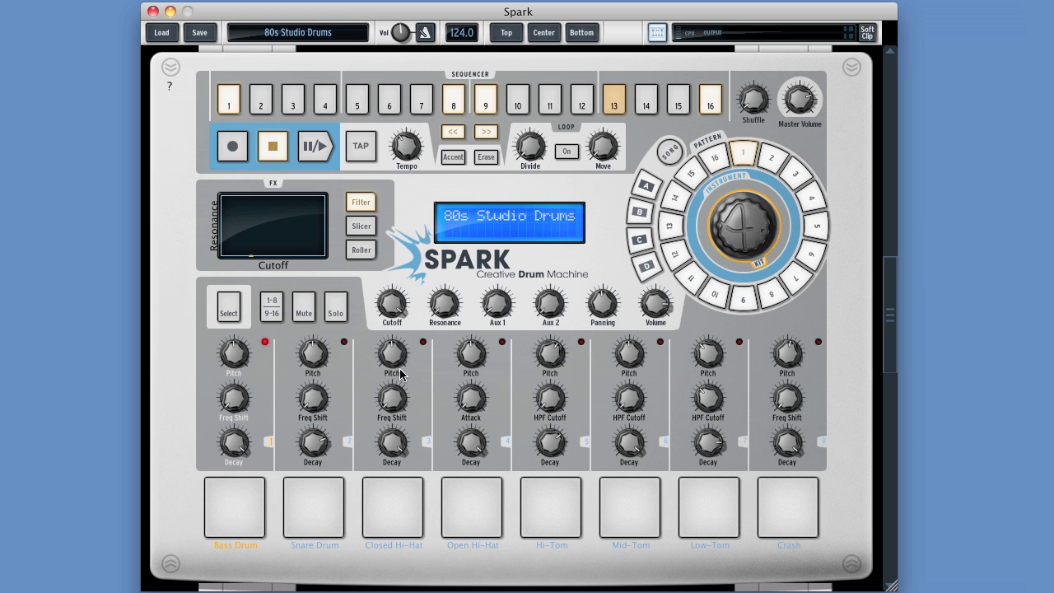
Turn on Select mode and select each instrument in turn from Snare Drum through Low-Tom.
left_click(234, 316)
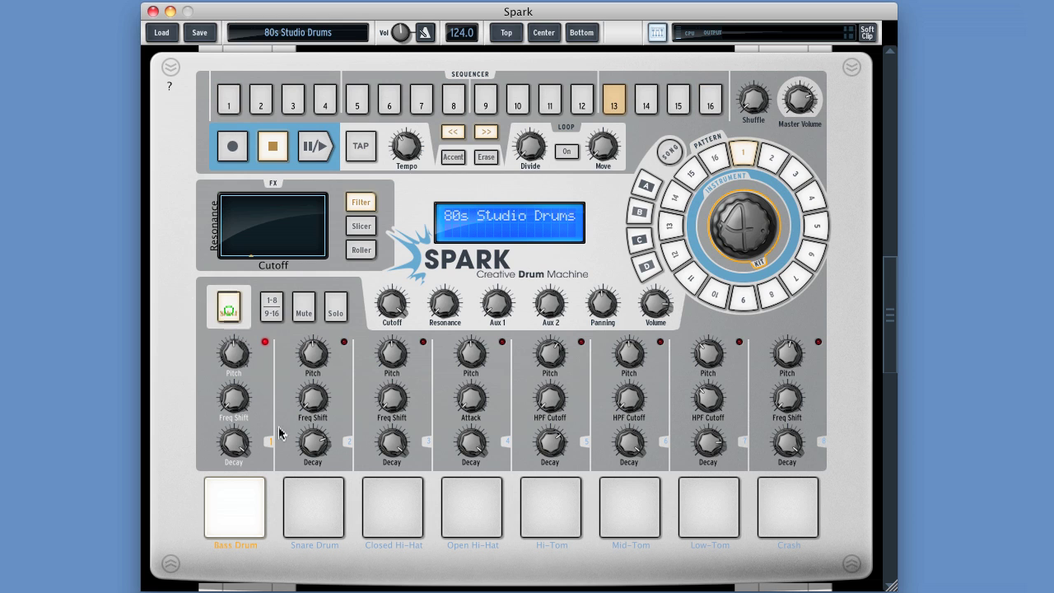
left_click(340, 519)
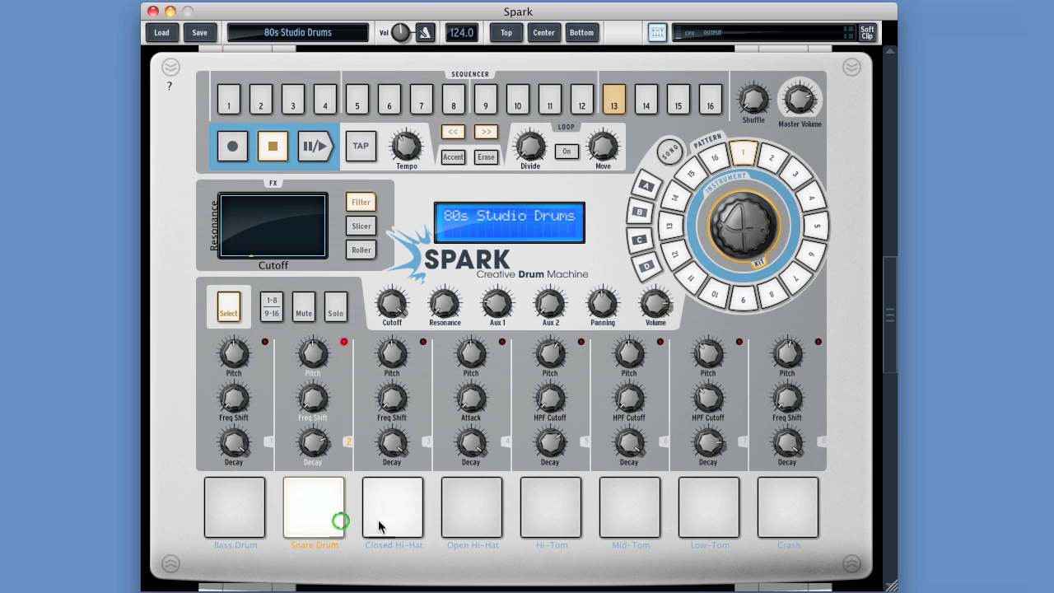
left_click(377, 520)
left_click(480, 522)
left_click(546, 518)
left_click(617, 517)
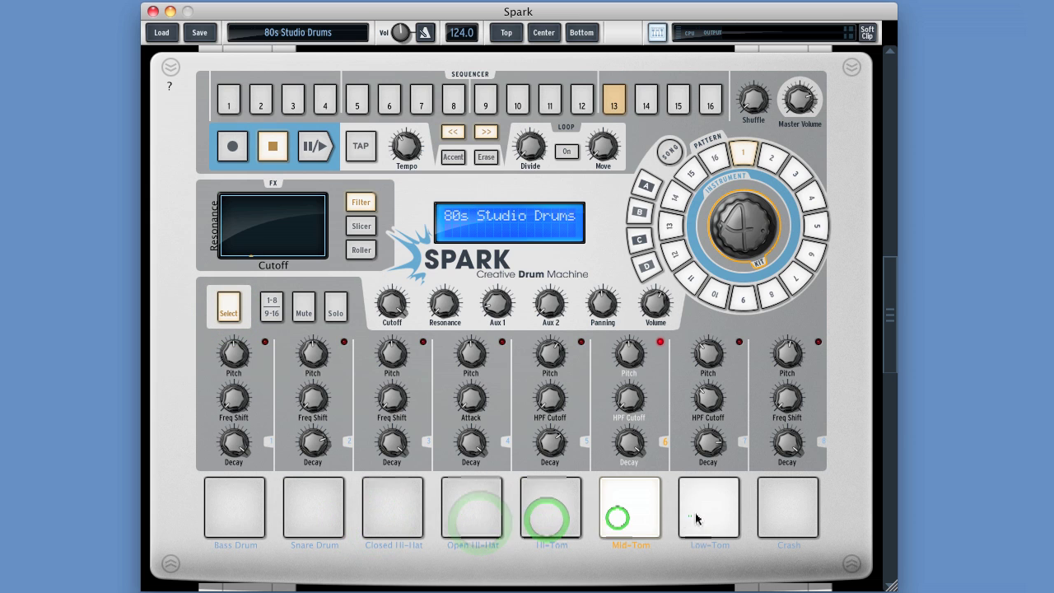
left_click(690, 514)
Select the instruments in reverse order from Mid-Tom back to Snare Drum, and leave Select mode.
left_click(641, 499)
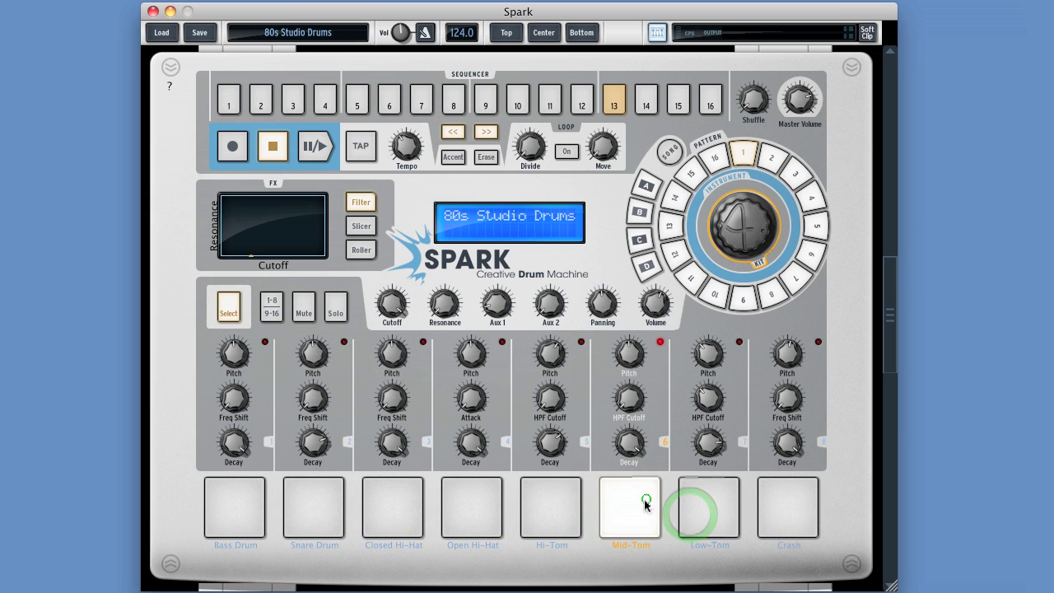
left_click(560, 507)
left_click(463, 508)
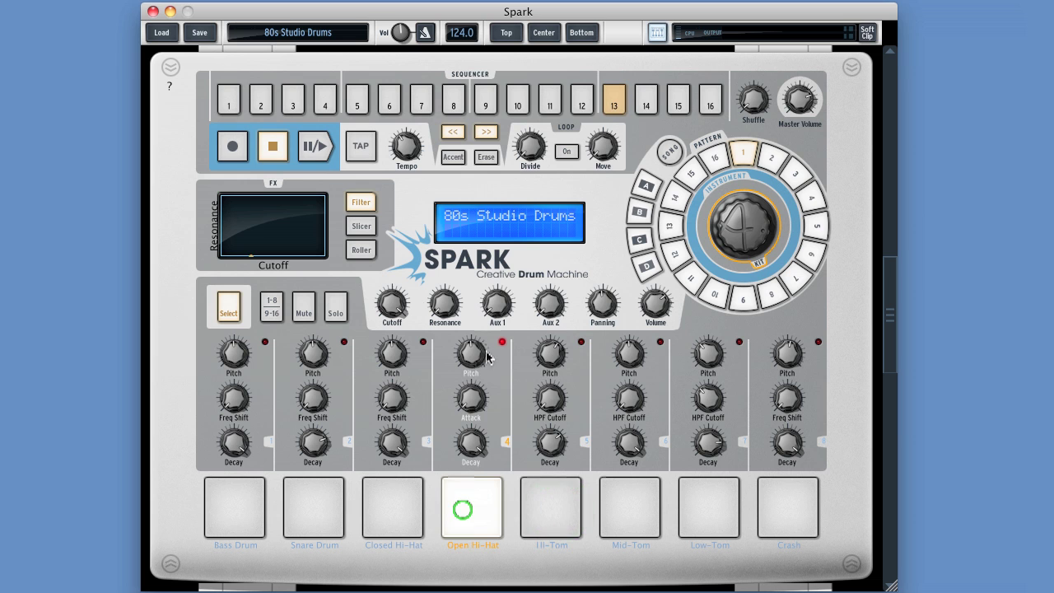
left_click(387, 512)
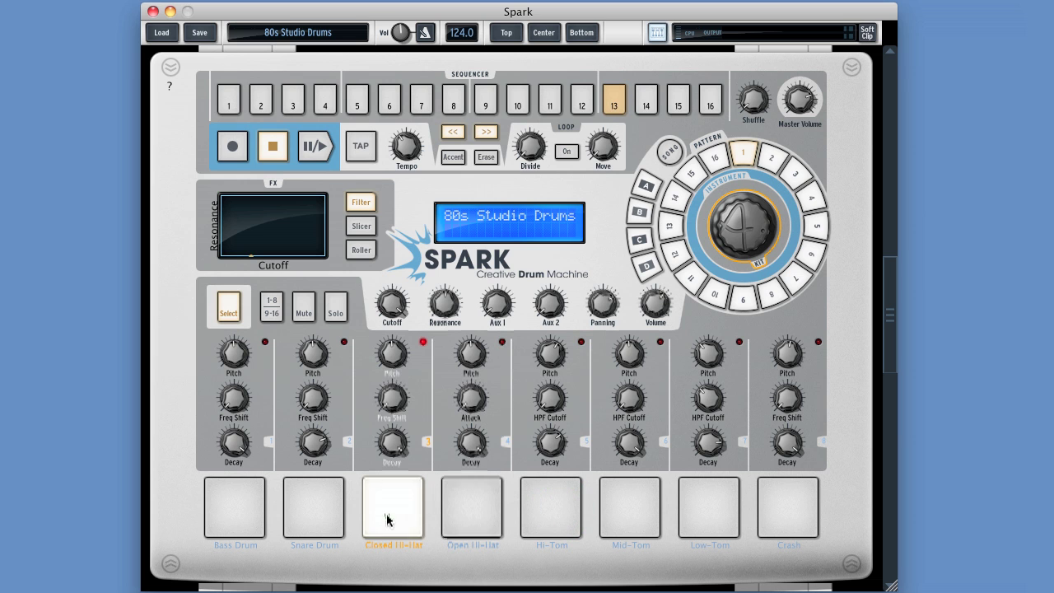
left_click(320, 504)
left_click(228, 306)
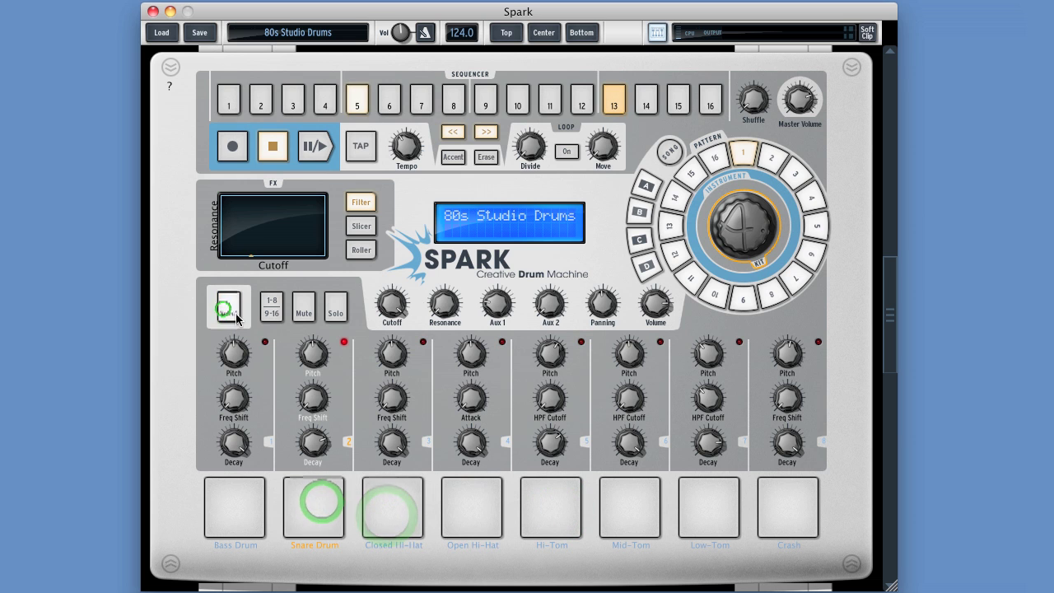
Use Select mode to select Closed Hi-Hat, Open Hi-Hat, Hi-Tom and Mid-Tom in turn, and turn the mode off.
left_click(403, 509)
left_click(472, 512)
left_click(571, 512)
left_click(653, 517)
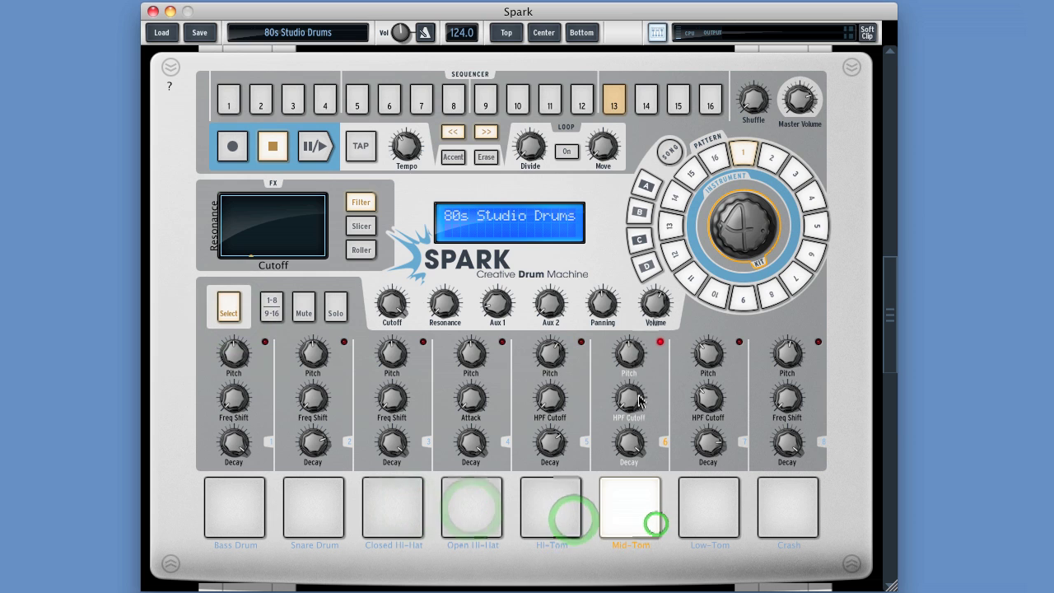
left_click(231, 307)
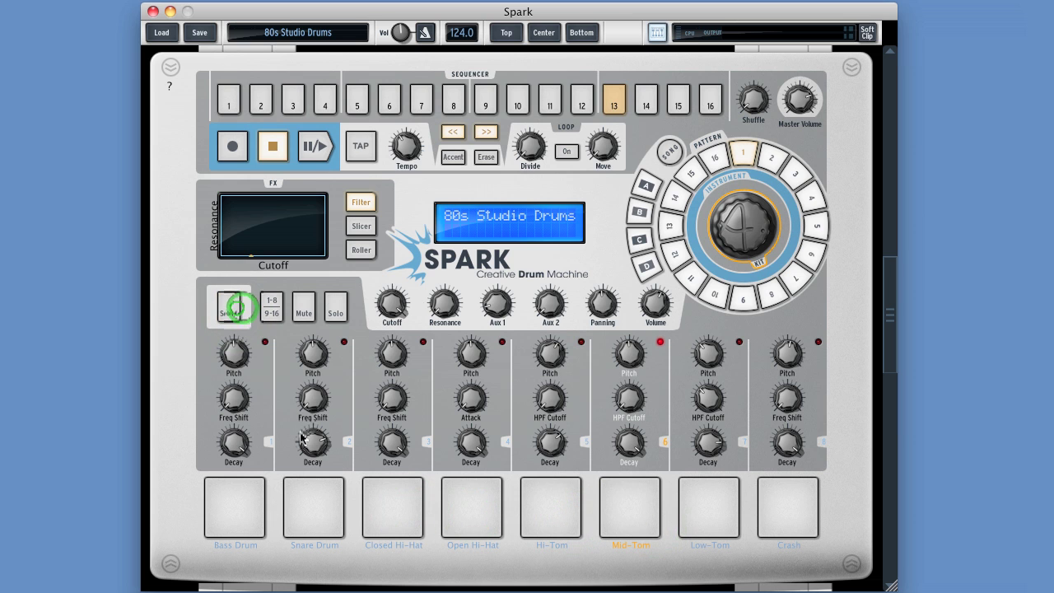
Select instruments 1 to 7 in turn by their channel numbers, and return to channel 1, Bass Drum.
left_click(270, 442)
left_click(348, 442)
left_click(427, 442)
left_click(505, 442)
left_click(585, 442)
left_click(664, 442)
left_click(742, 443)
left_click(270, 442)
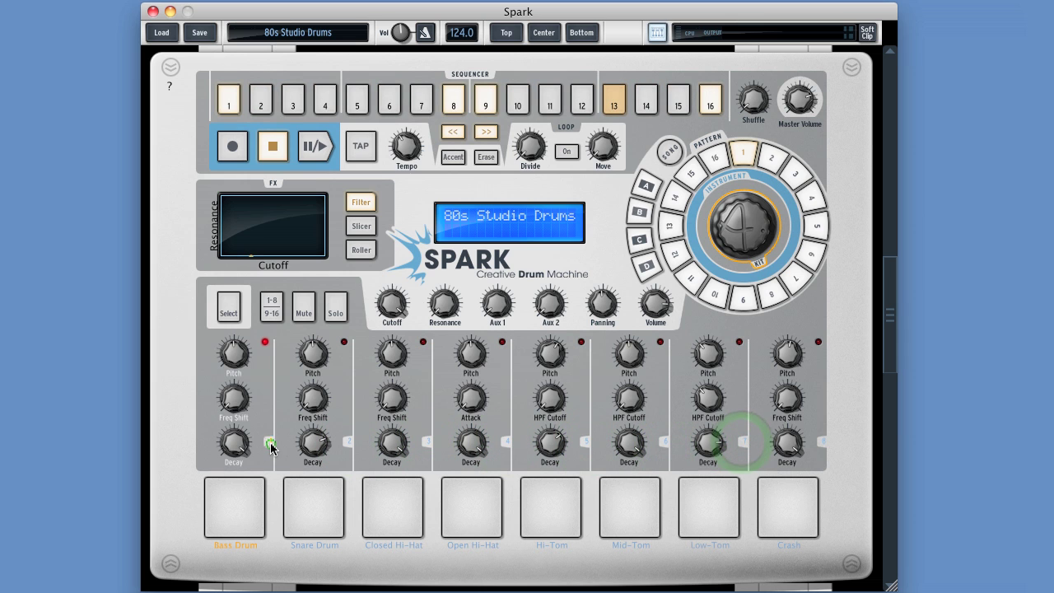
Toggle Select mode on and off several times, leaving it off.
left_click(231, 311)
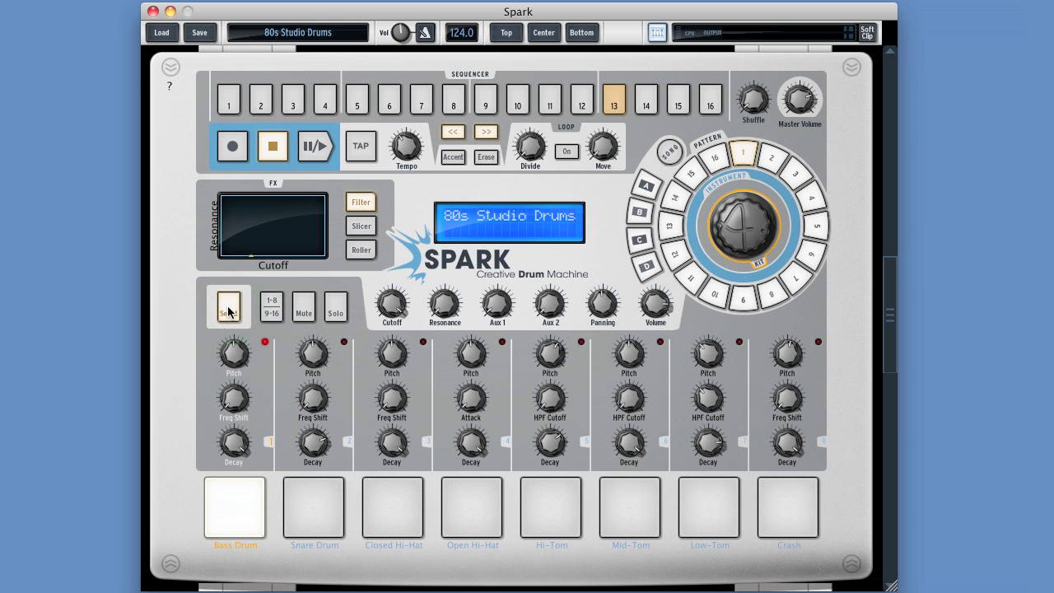
left_click(229, 311)
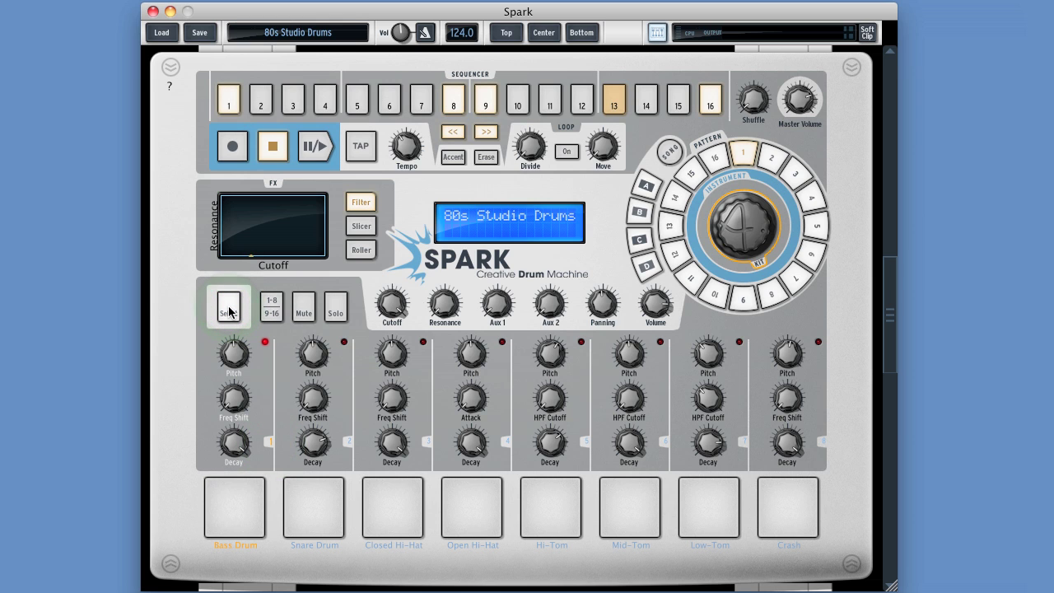
left_click(229, 310)
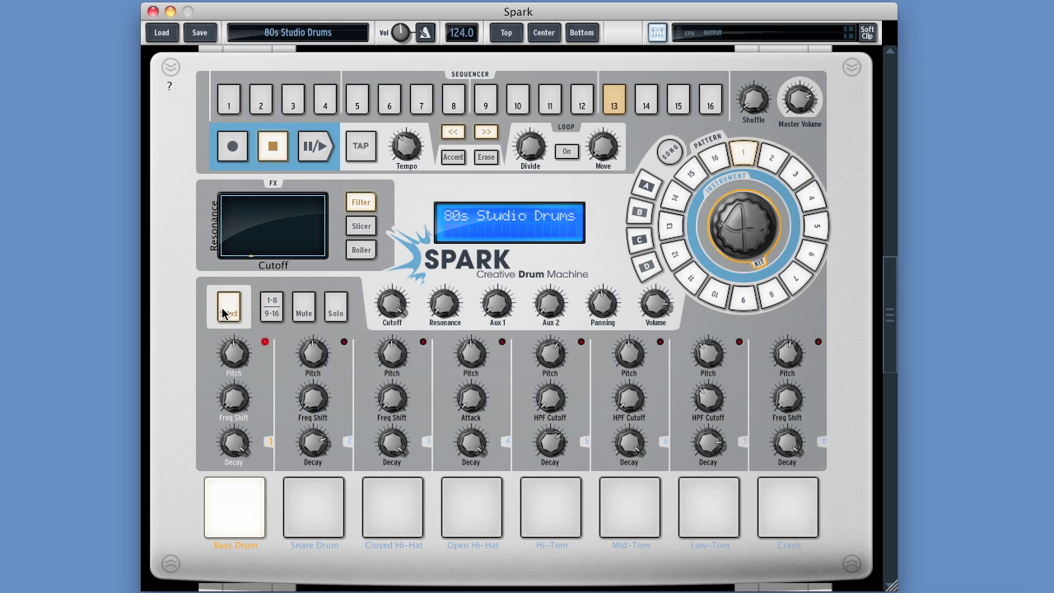
left_click(224, 312)
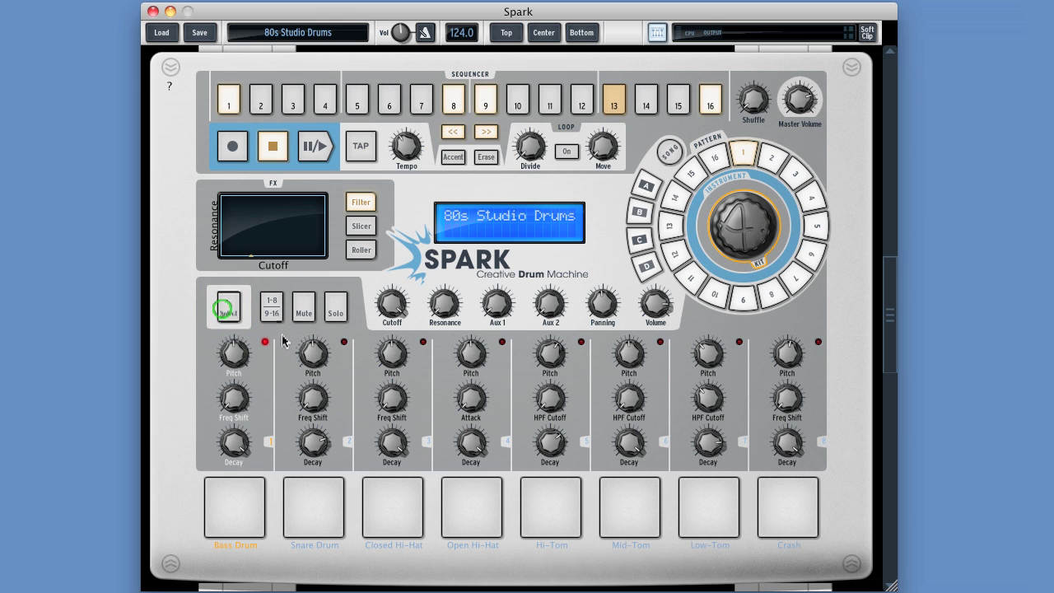
left_click(226, 310)
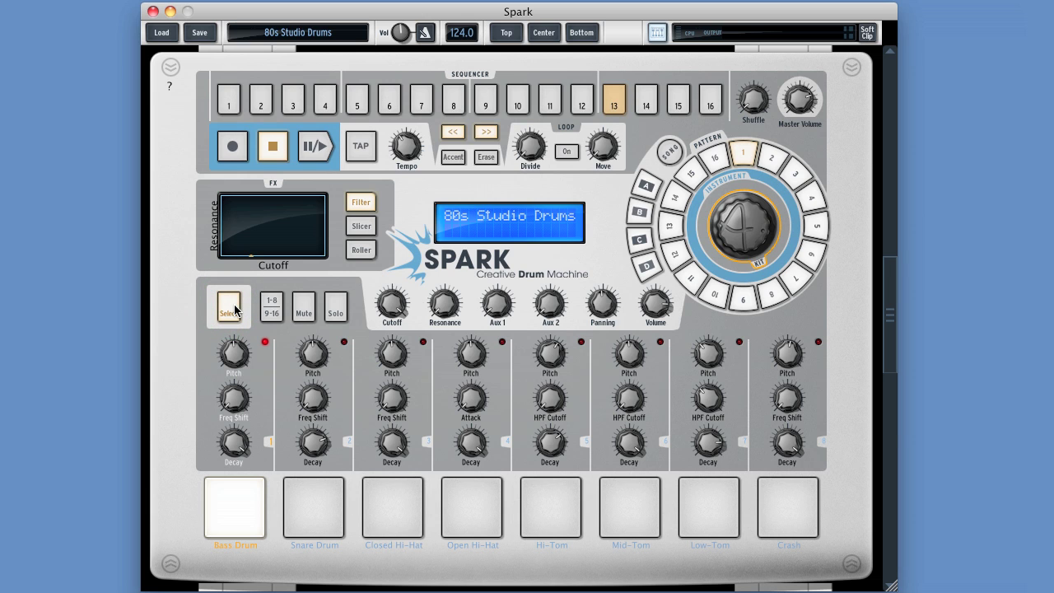
left_click(359, 105)
left_click(232, 310)
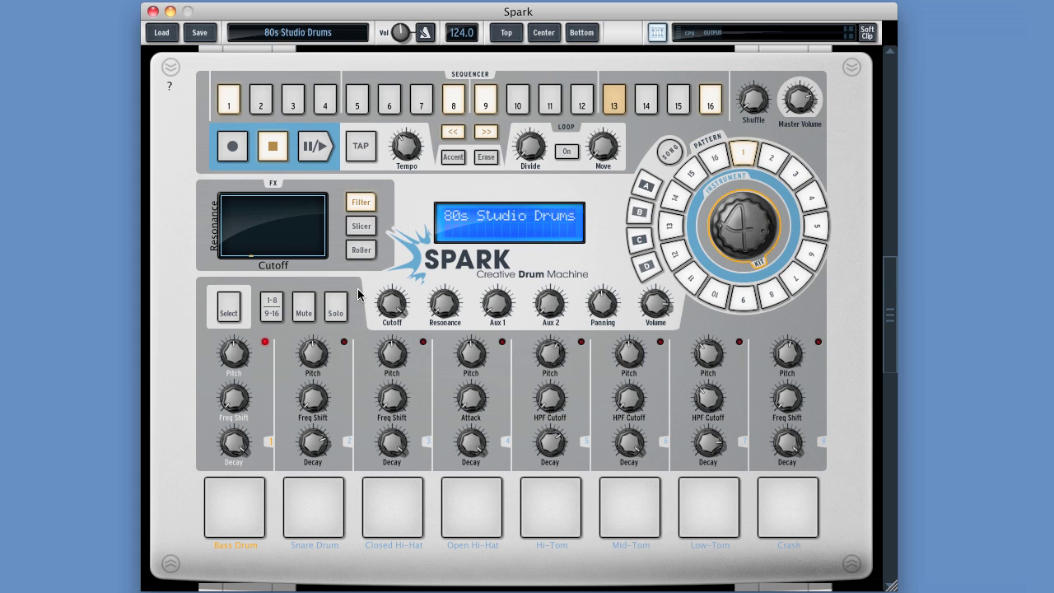
Show the help labels for the secondary functions, and toggle Select mode on and off.
left_click(169, 85)
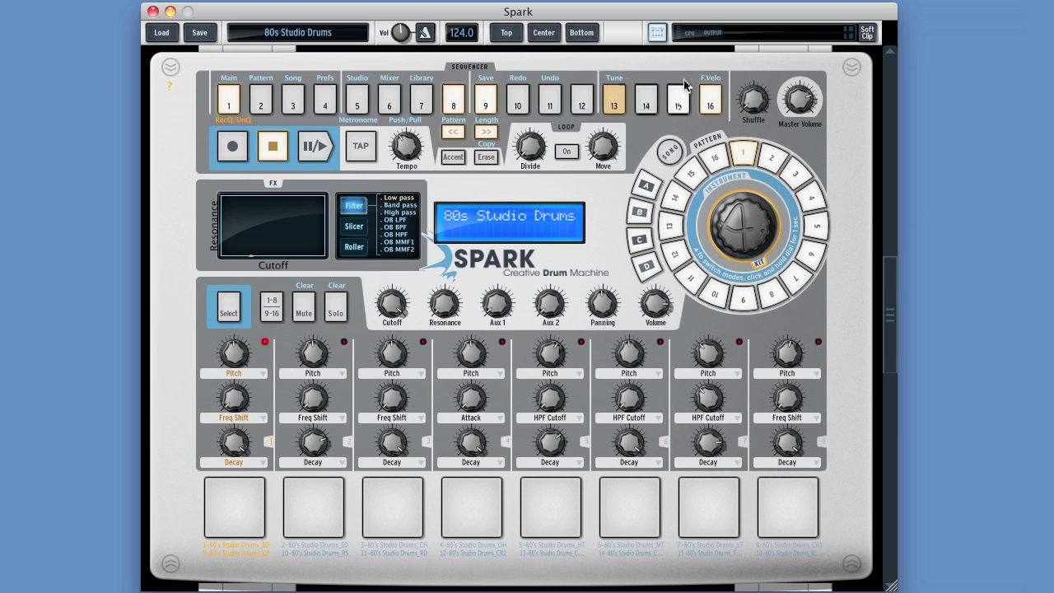
left_click(231, 312)
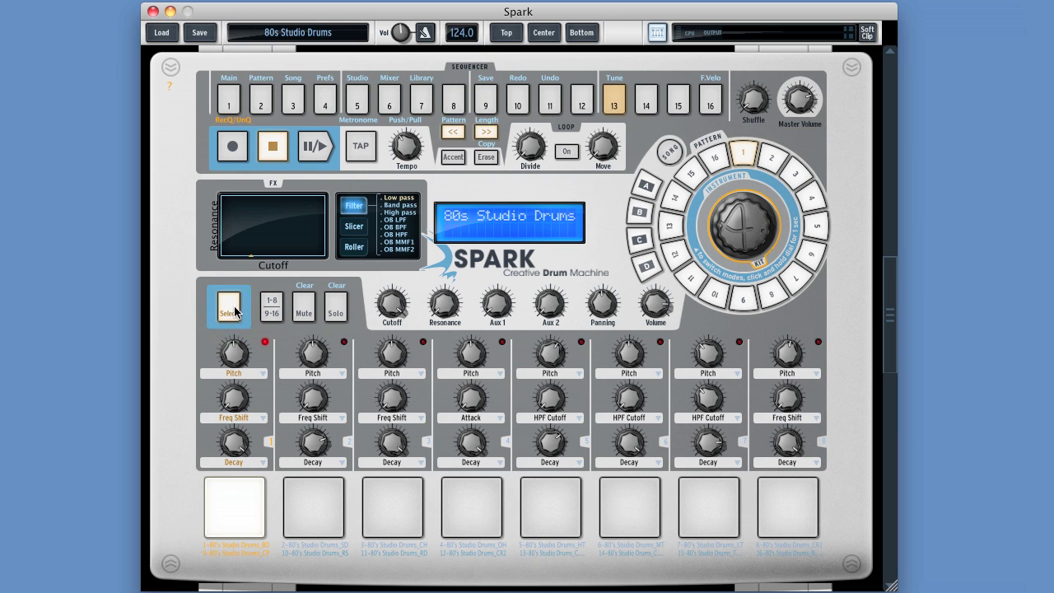
left_click(235, 311)
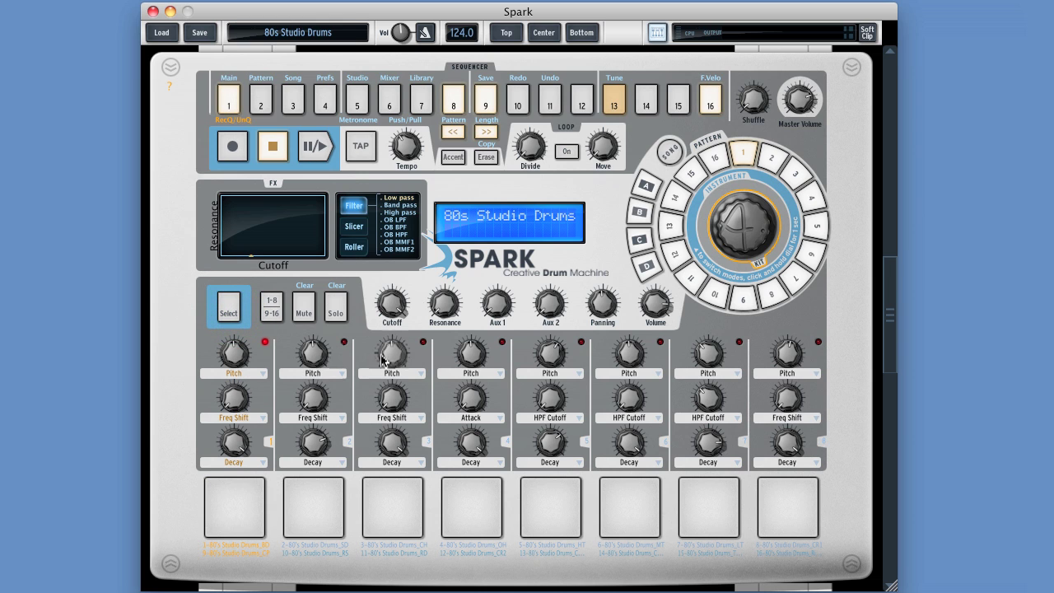
View the parameter choices for the Closed Hi-Hat's Pitch knob and the Snare and Bass Drum's Freq Shift knobs, and hide the help labels.
left_click(420, 377)
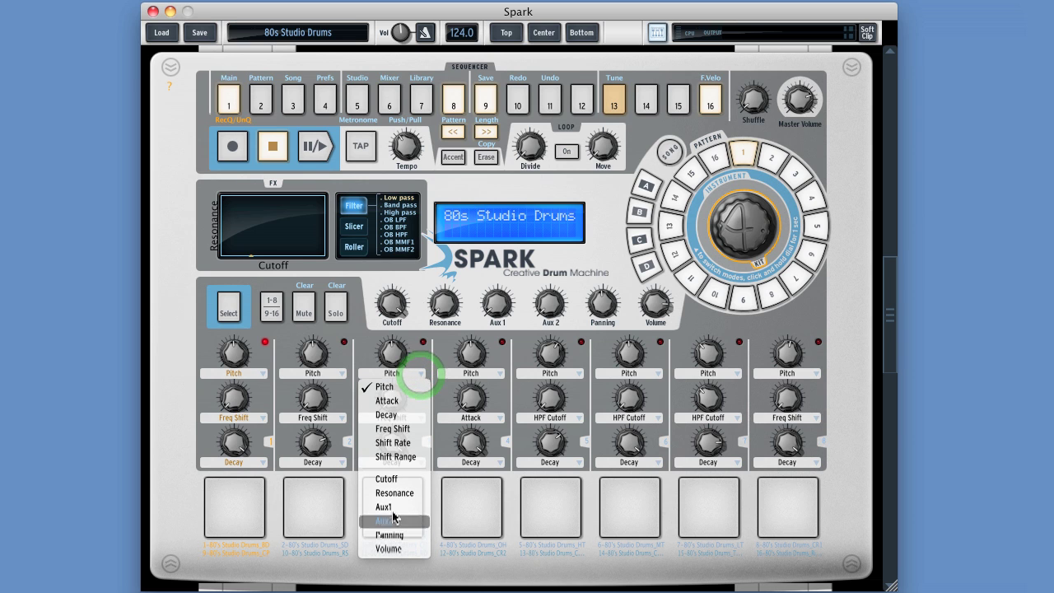
left_click(424, 365)
left_click(312, 417)
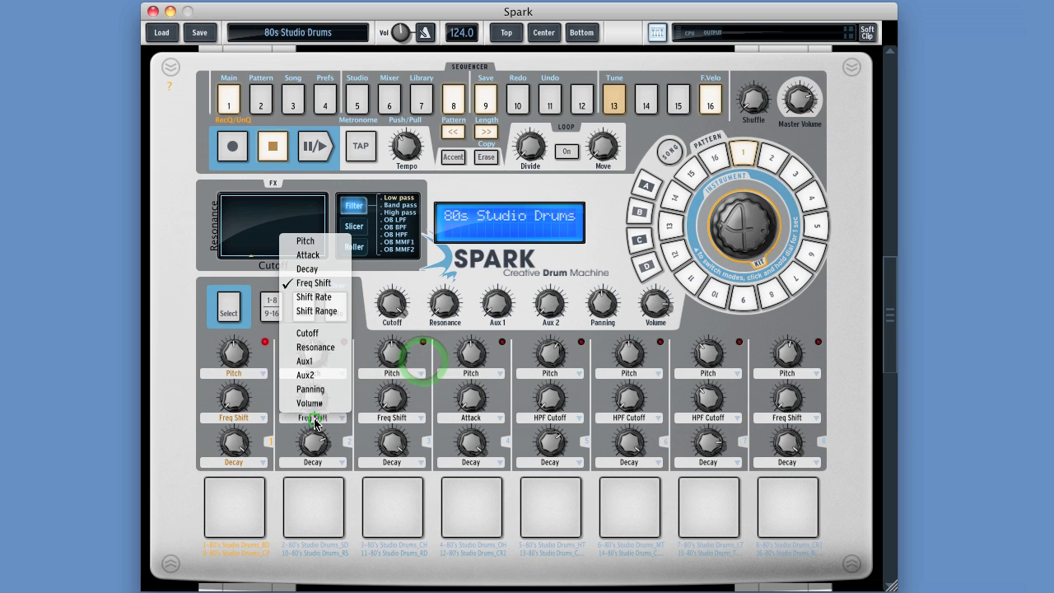
left_click(338, 432)
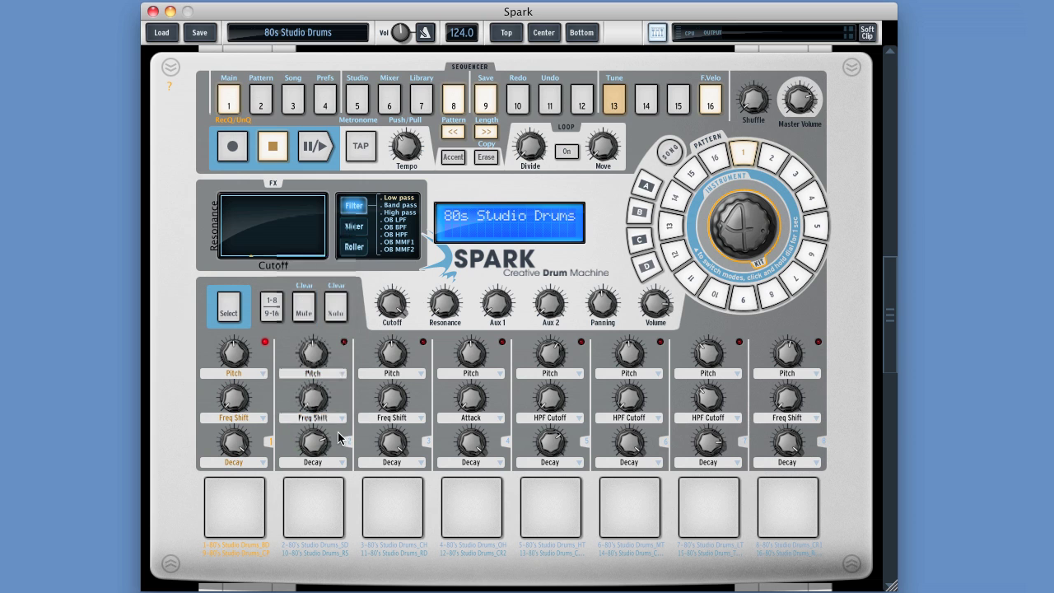
left_click(235, 420)
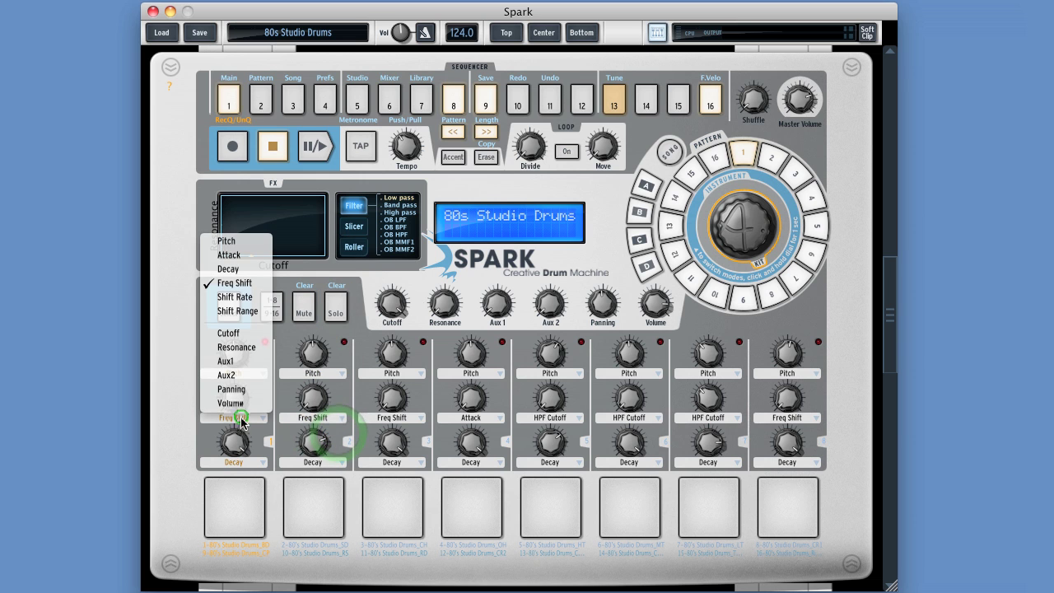
left_click(285, 393)
left_click(169, 88)
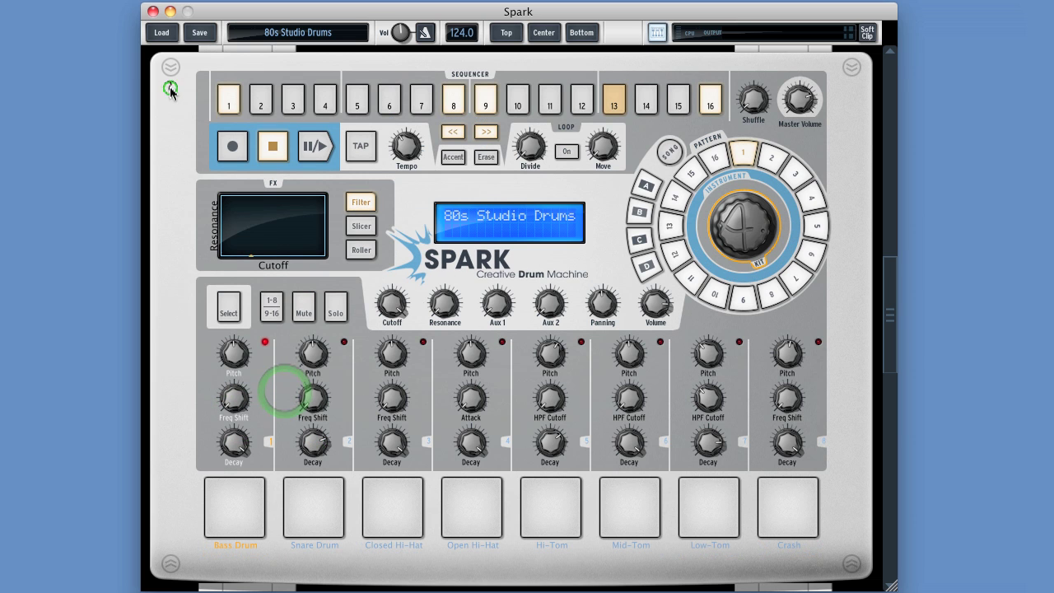
View the parameter choices for the Pitch knobs of the Bass Drum, Snare Drum and Open Hi-Hat without changing any assignment.
left_click(235, 374)
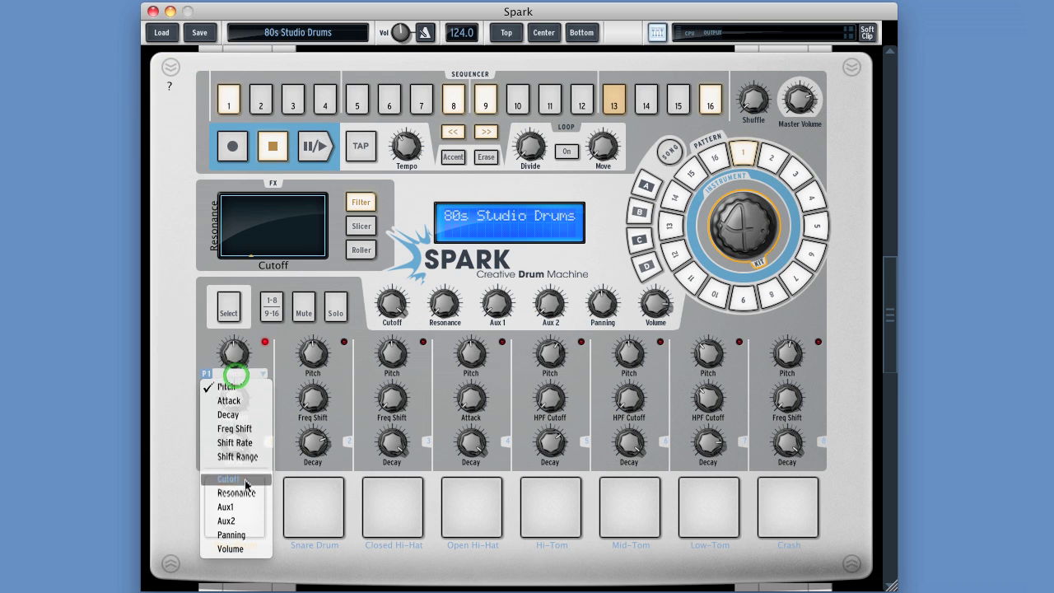
left_click(236, 379)
left_click(289, 379)
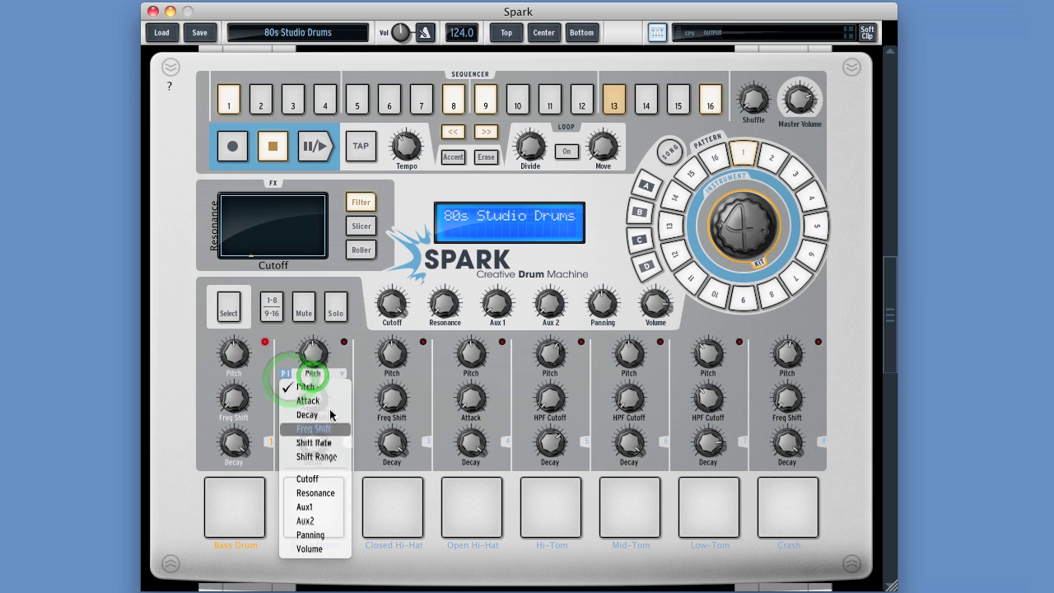
left_click(307, 372)
left_click(342, 356)
left_click(472, 372)
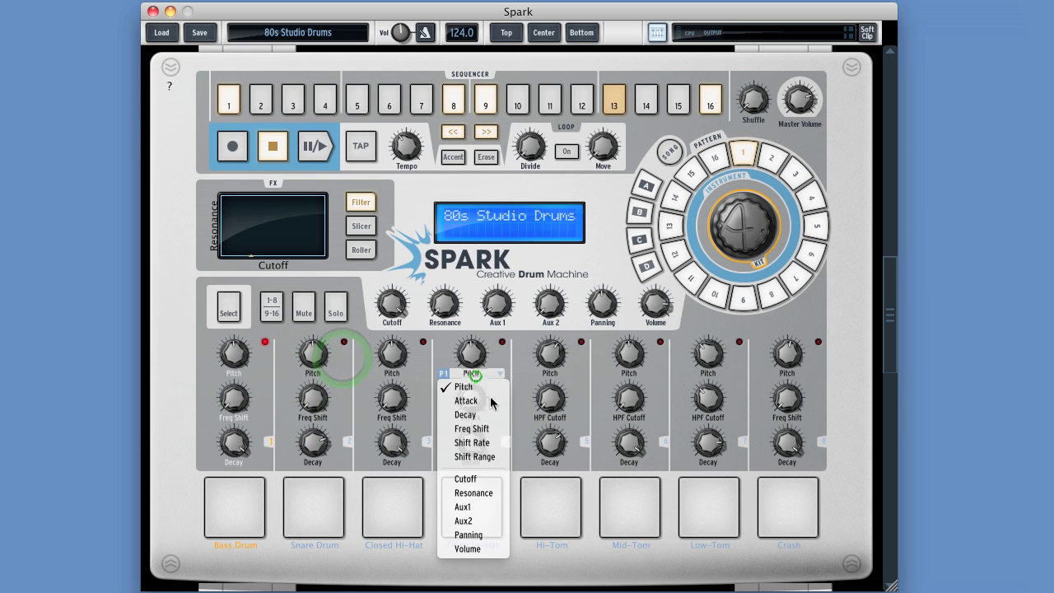
left_click(469, 375)
left_click(515, 354)
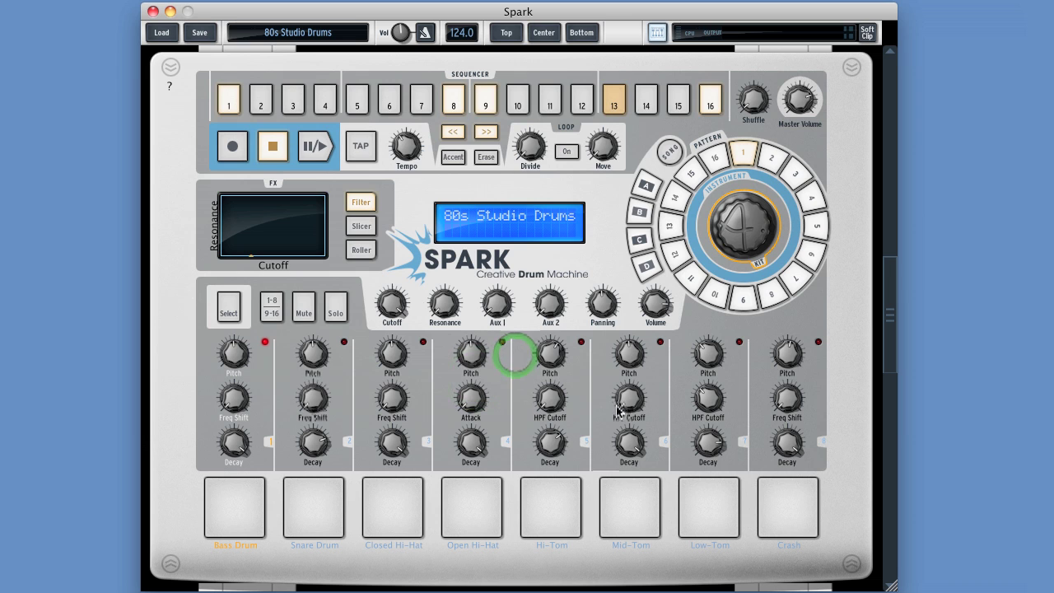
left_click(335, 306)
left_click(244, 482)
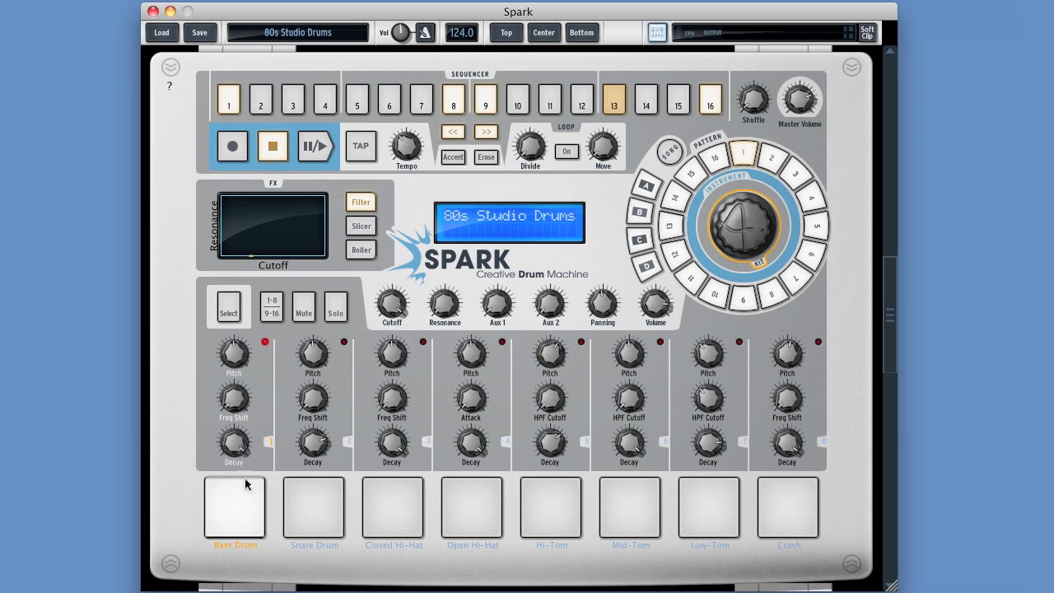
left_click(389, 102)
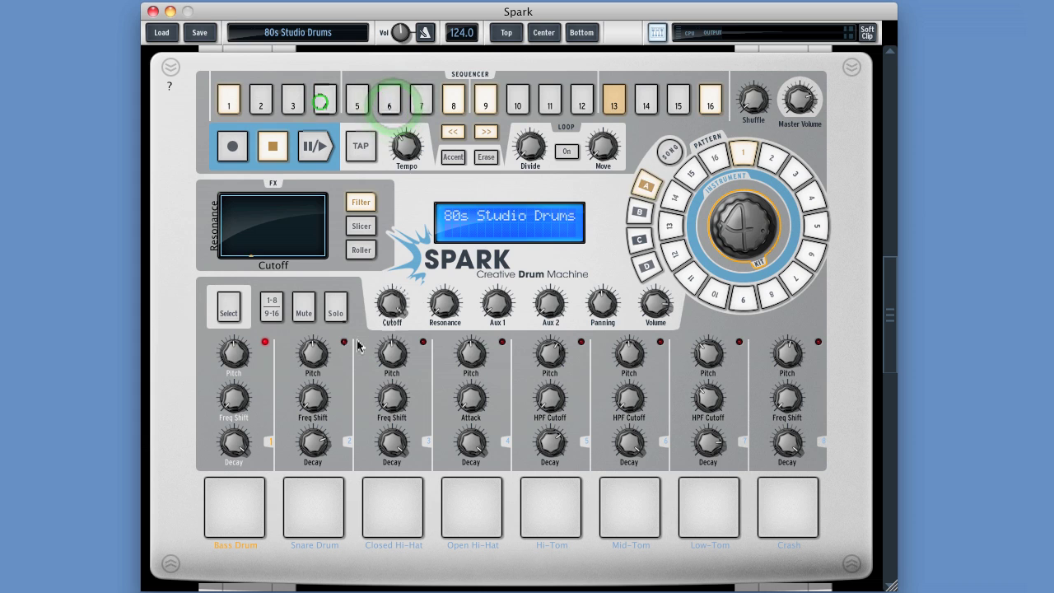
left_click(368, 491)
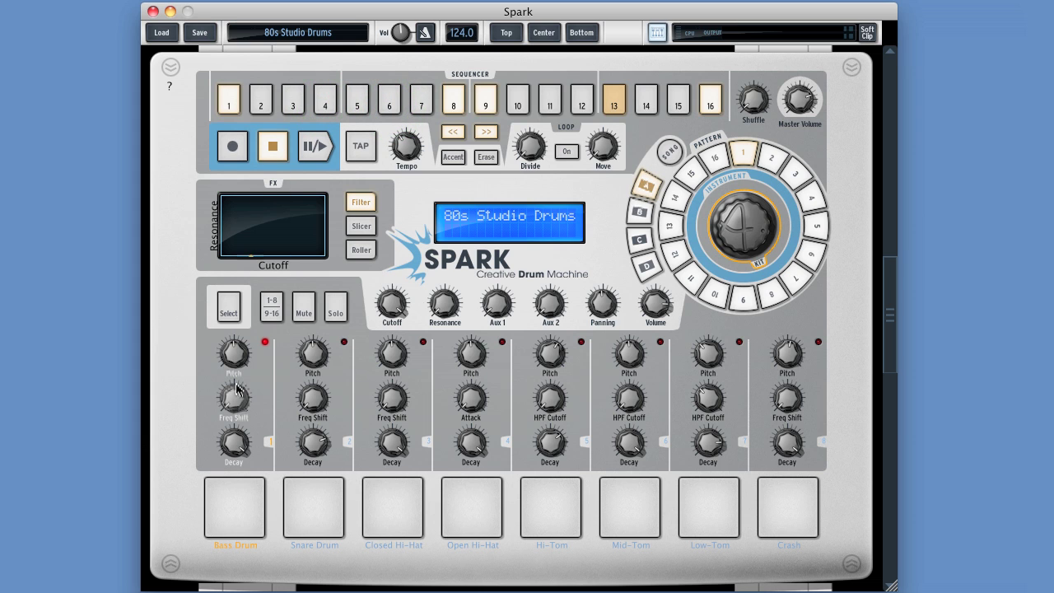
Set the Bass Drum's Pitch to +0 semitone, and switch to the top panel.
mouse_move(236, 370)
left_mouse_down()
mouse_move(242, 379)
mouse_move(239, 358)
left_mouse_up()
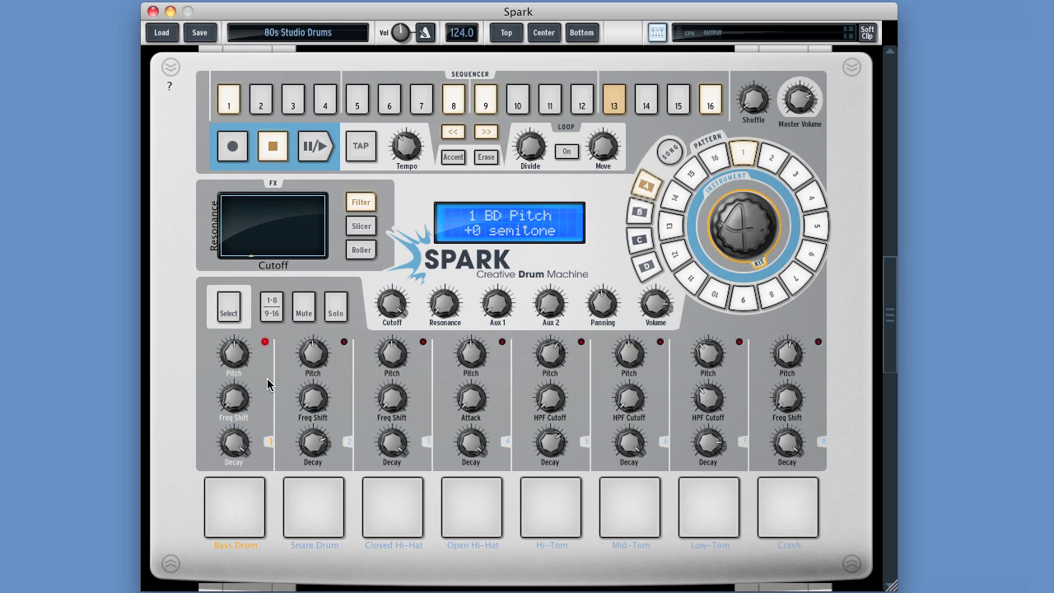
mouse_move(547, 395)
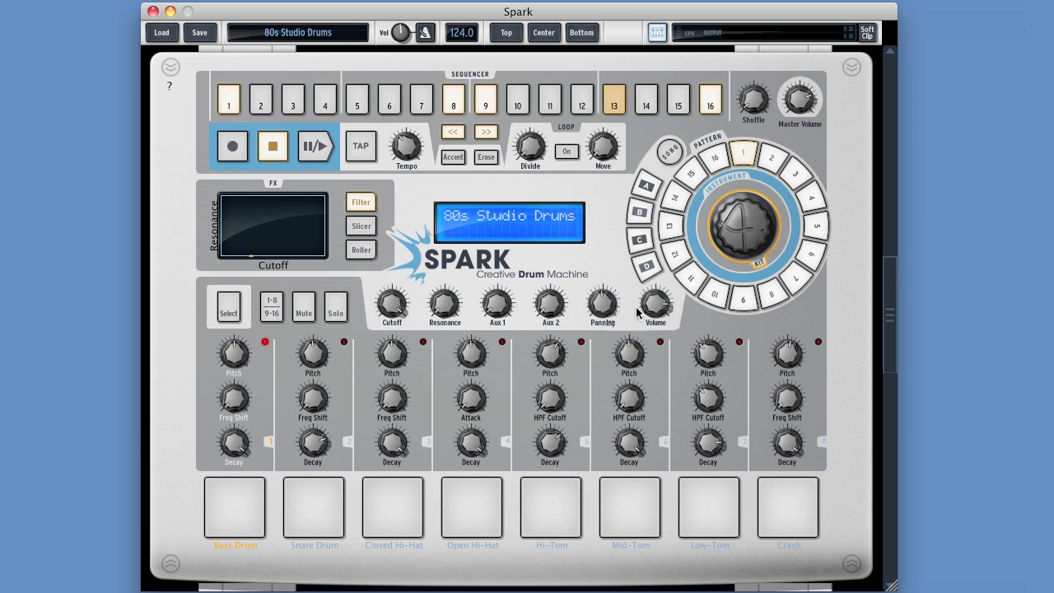
left_click(512, 36)
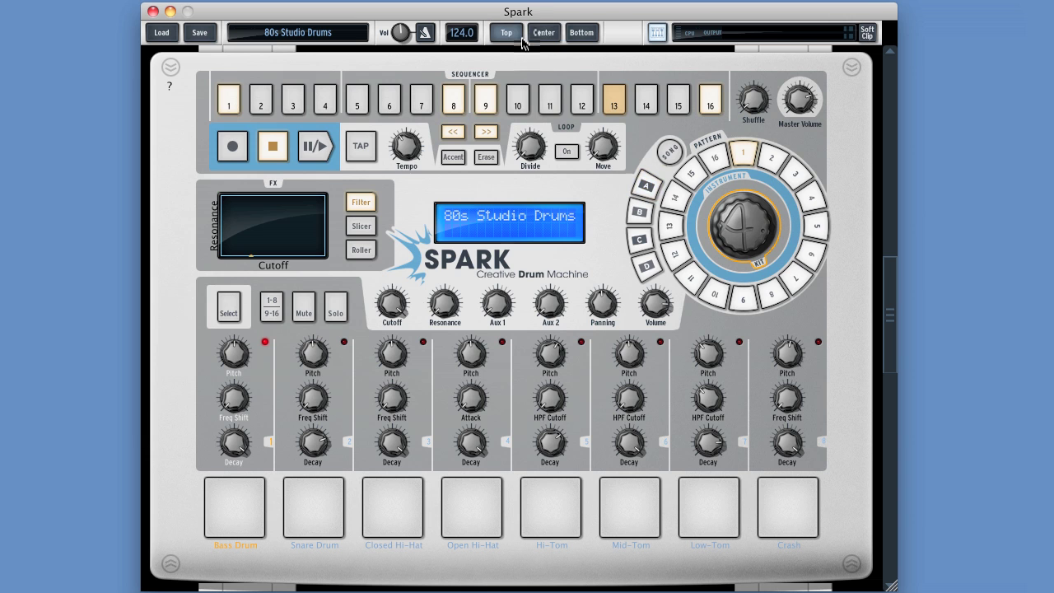